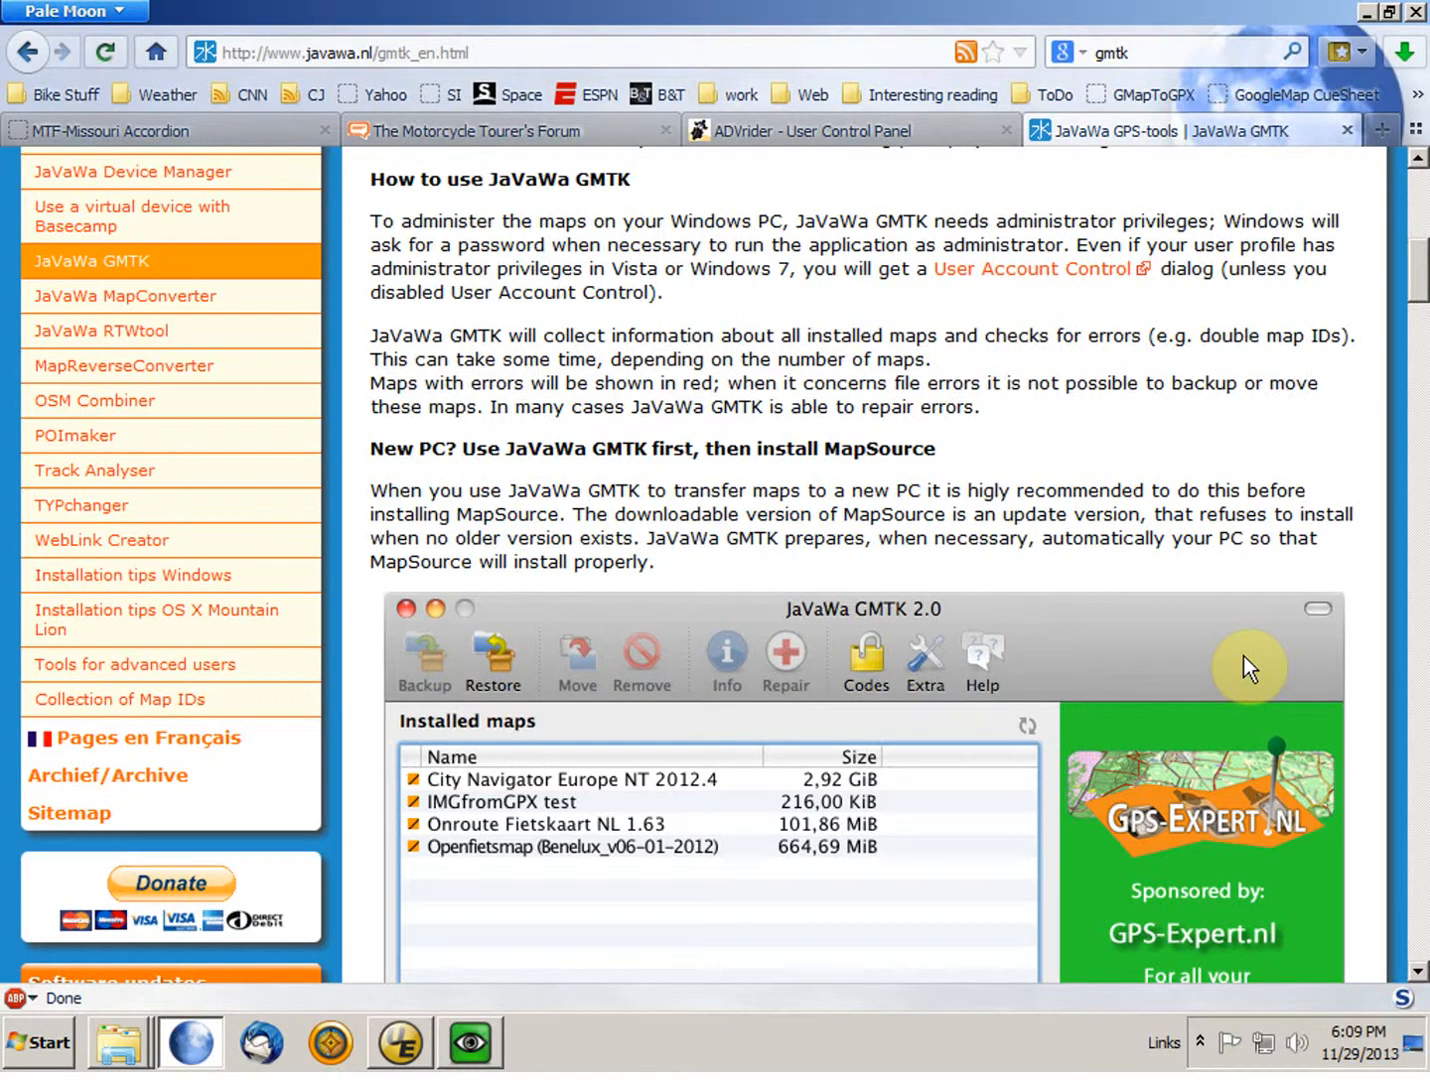
# Step: Switch from the browser to the remote Windows XP desktop and launch JaVaWa GMTK there
pyautogui.moveTo(1420, 257); pyautogui.dragTo(1420, 182)
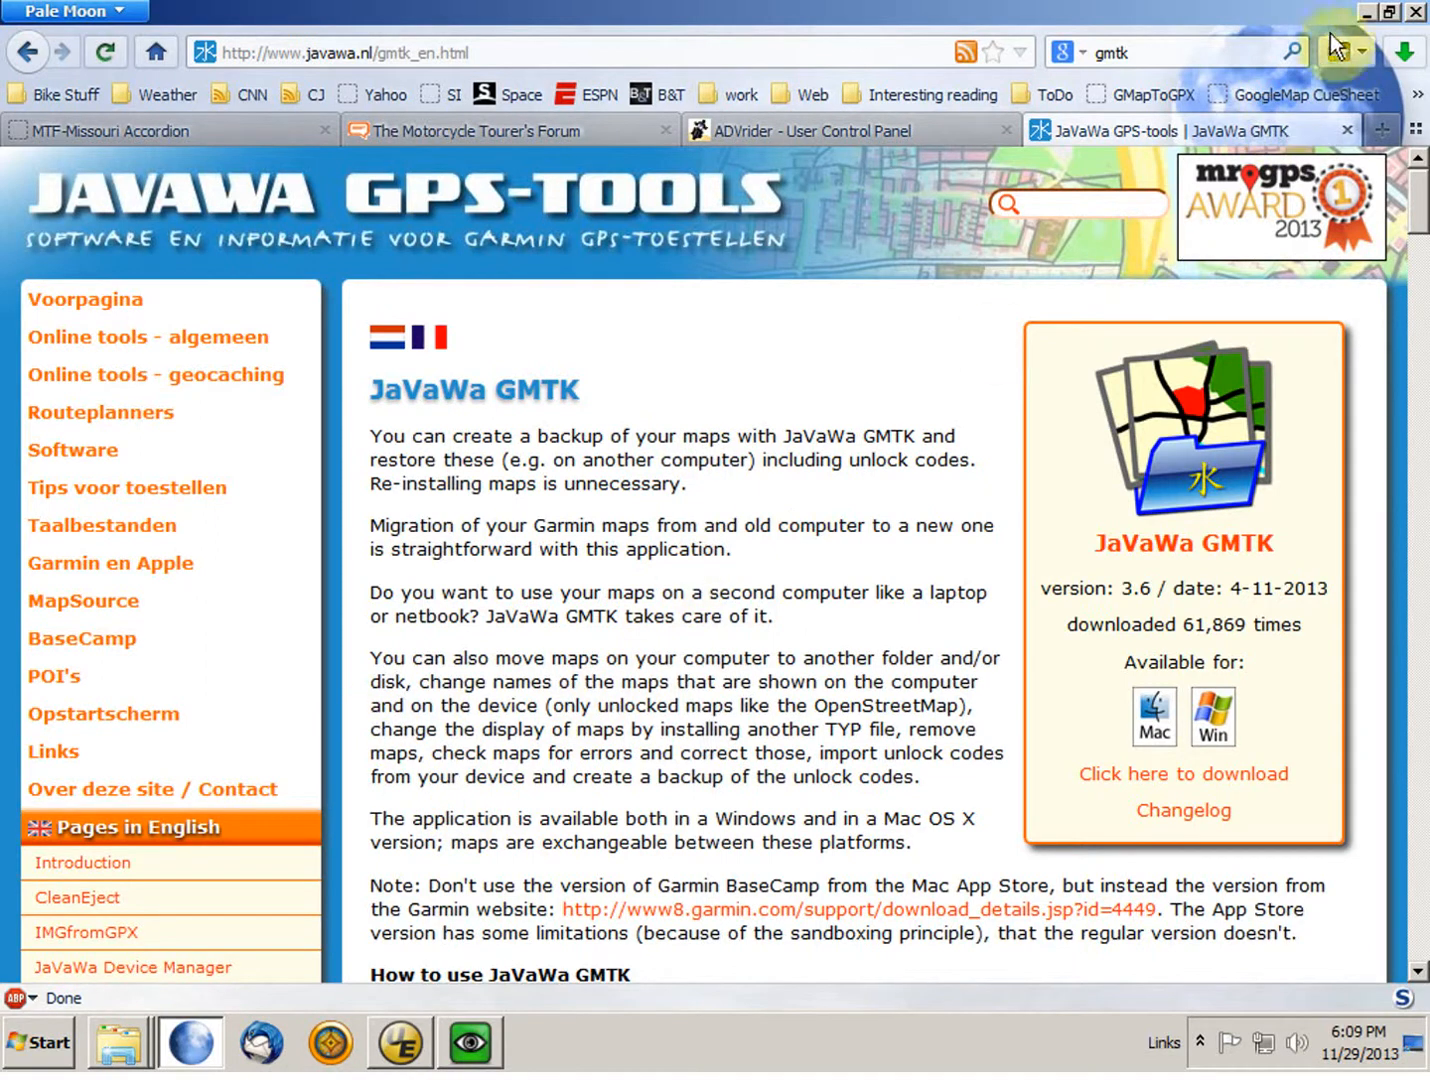
pyautogui.click(1366, 11)
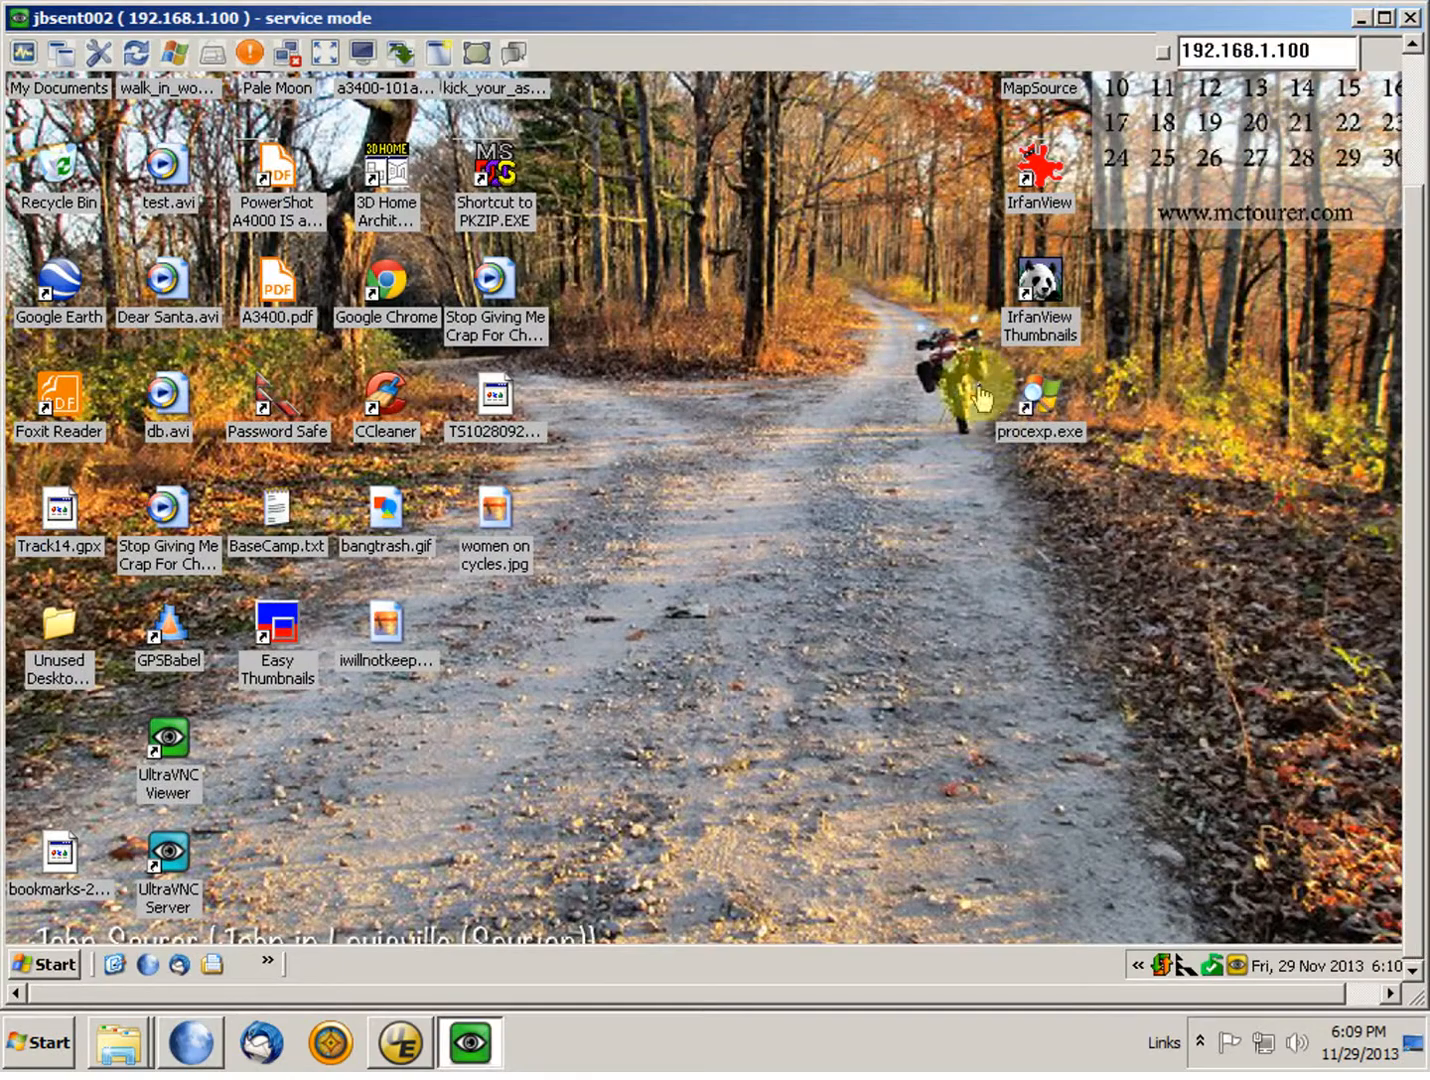
pyautogui.click(35, 966)
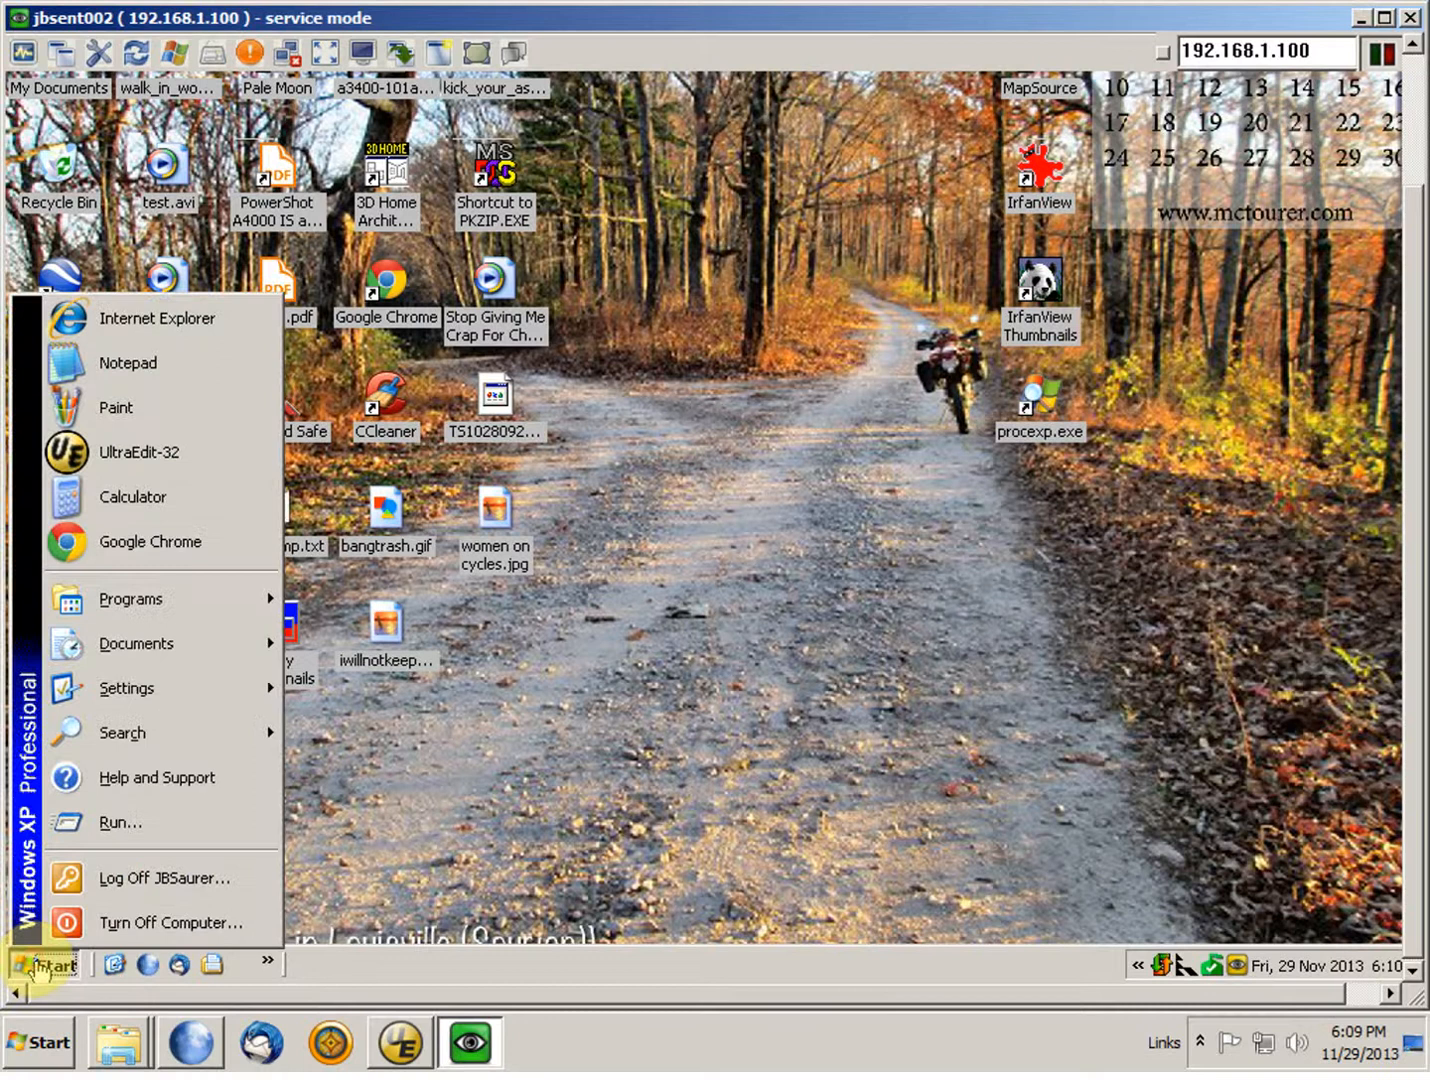
pyautogui.moveTo(191, 598)
pyautogui.moveTo(520, 553)
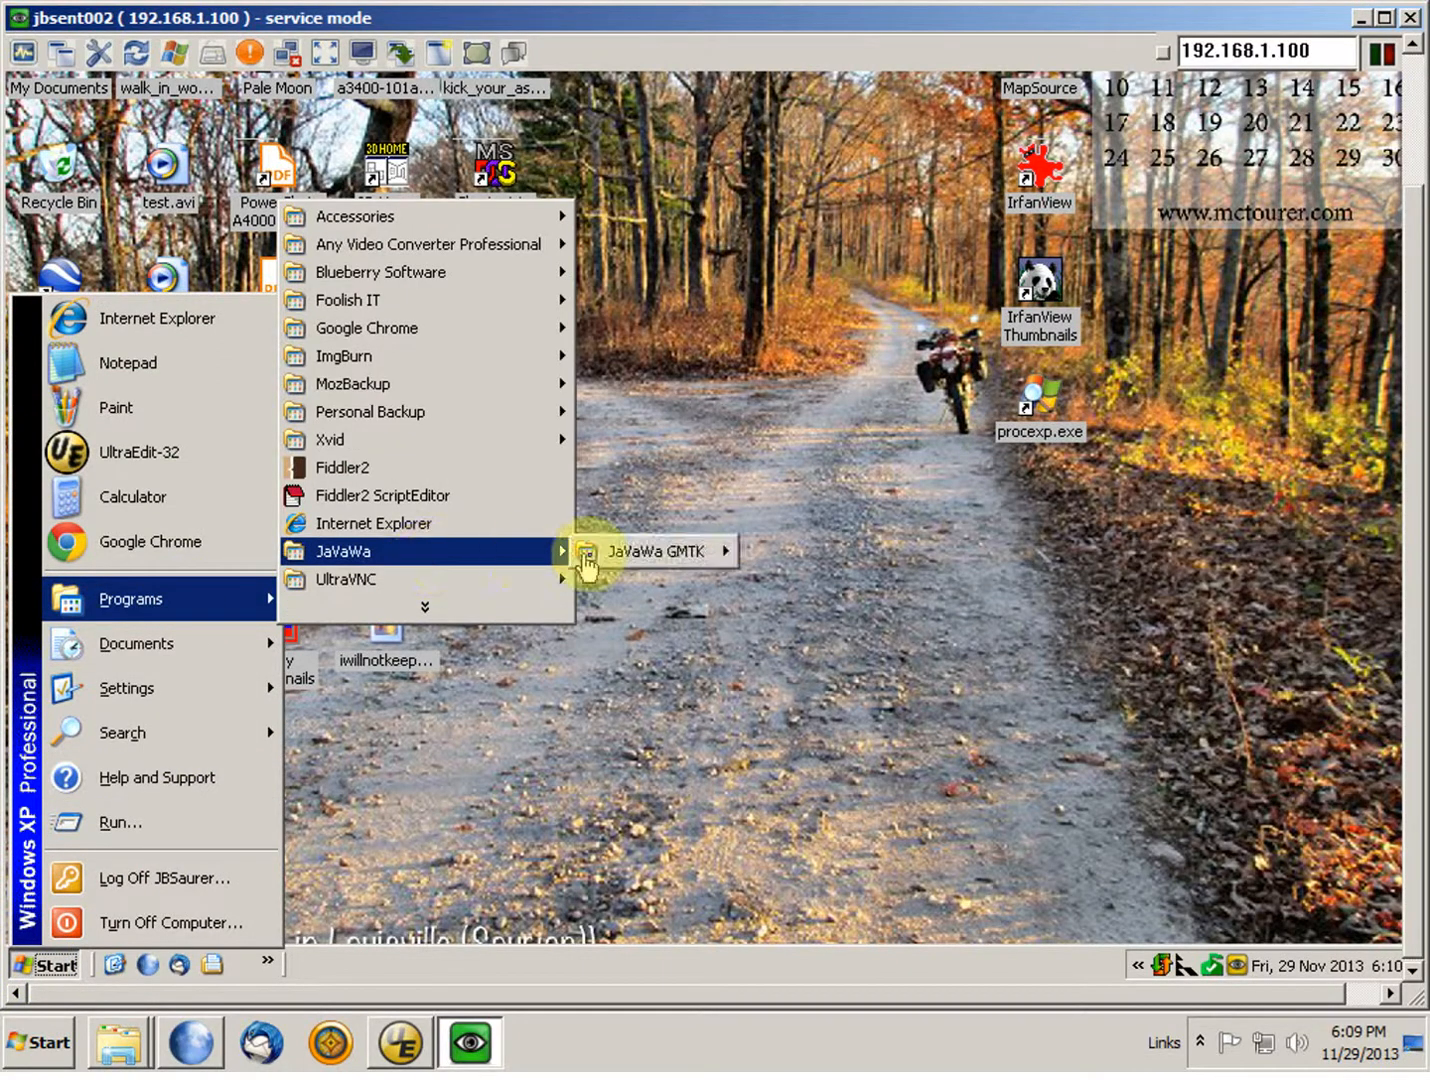
pyautogui.moveTo(654, 550)
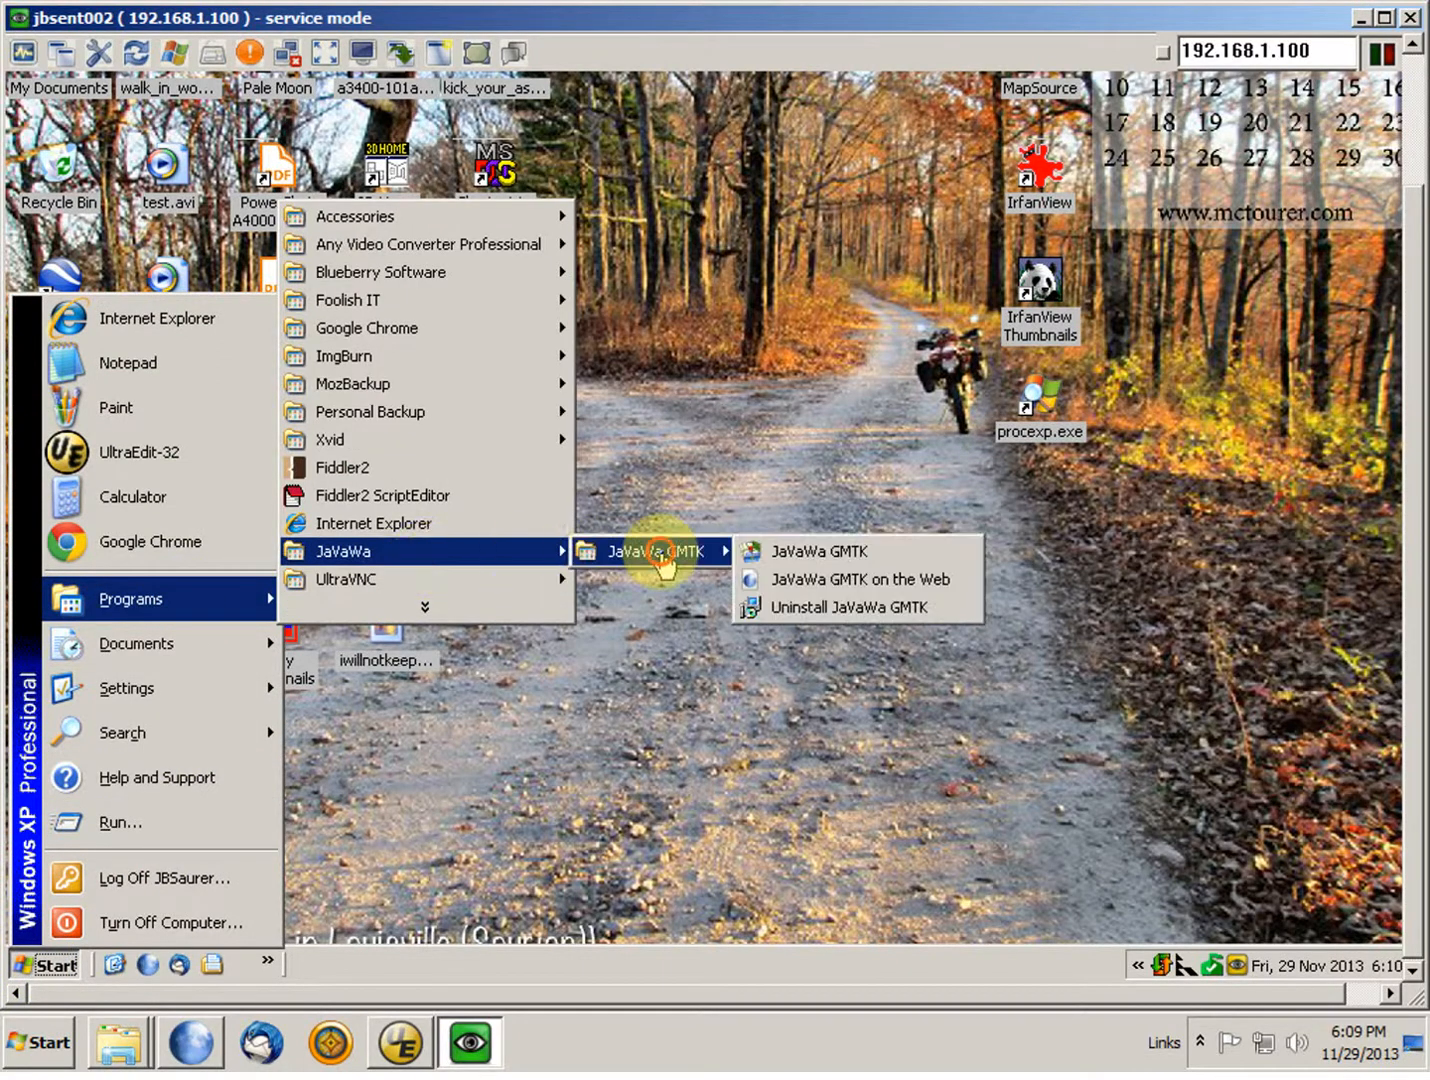
pyautogui.click(798, 552)
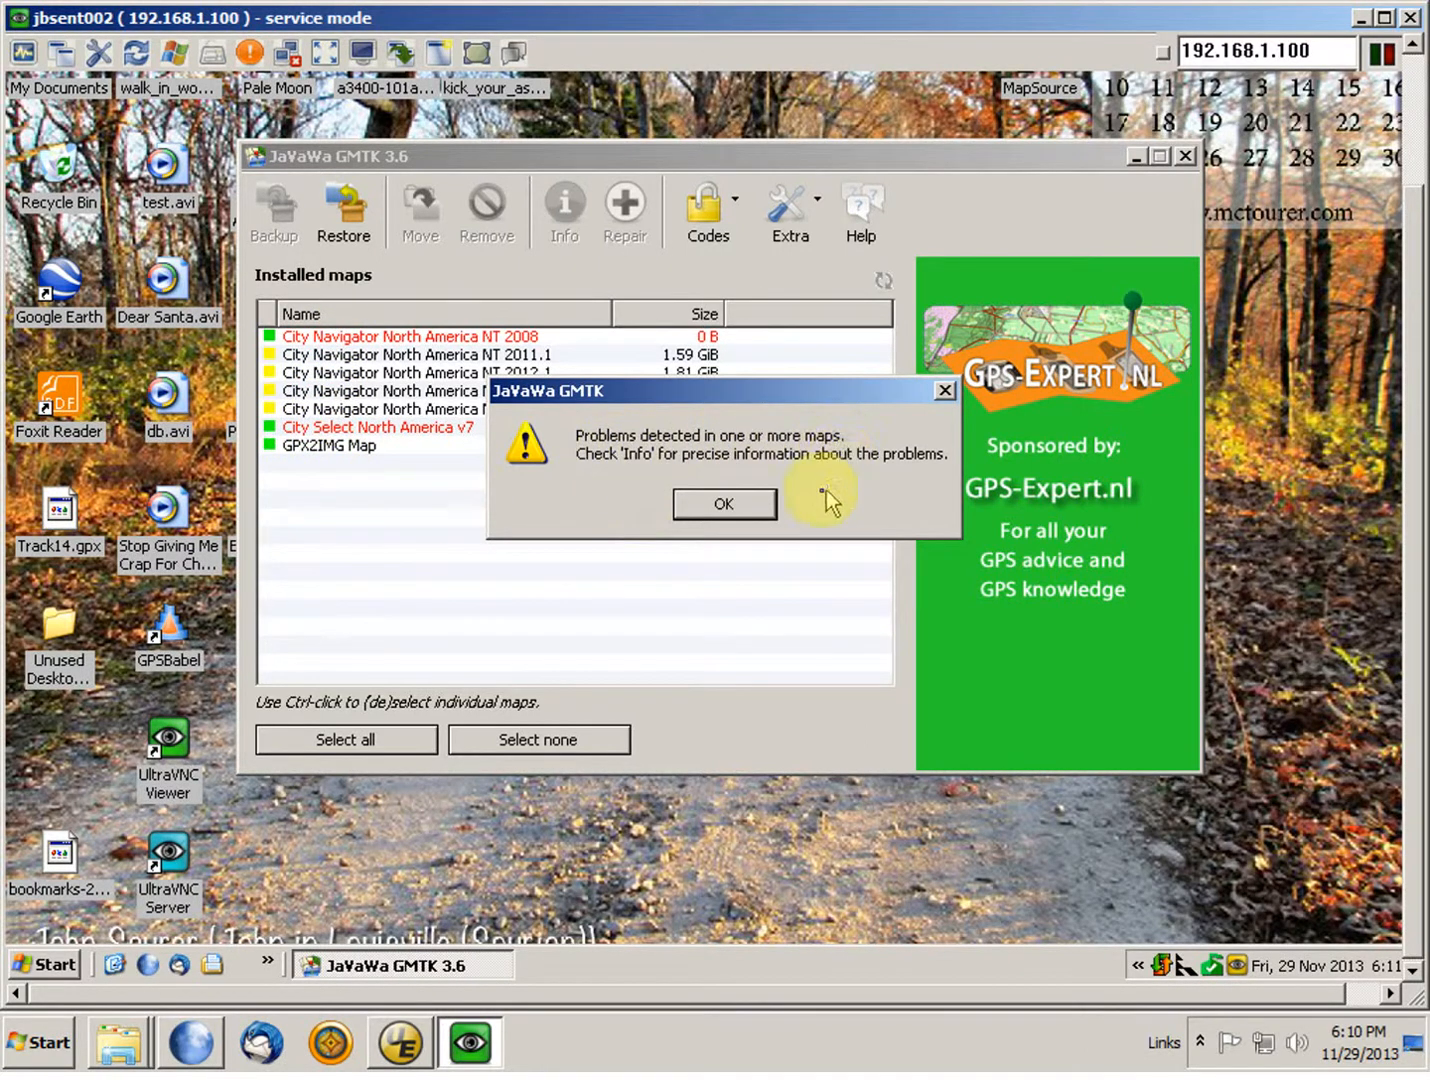
pyautogui.click(748, 509)
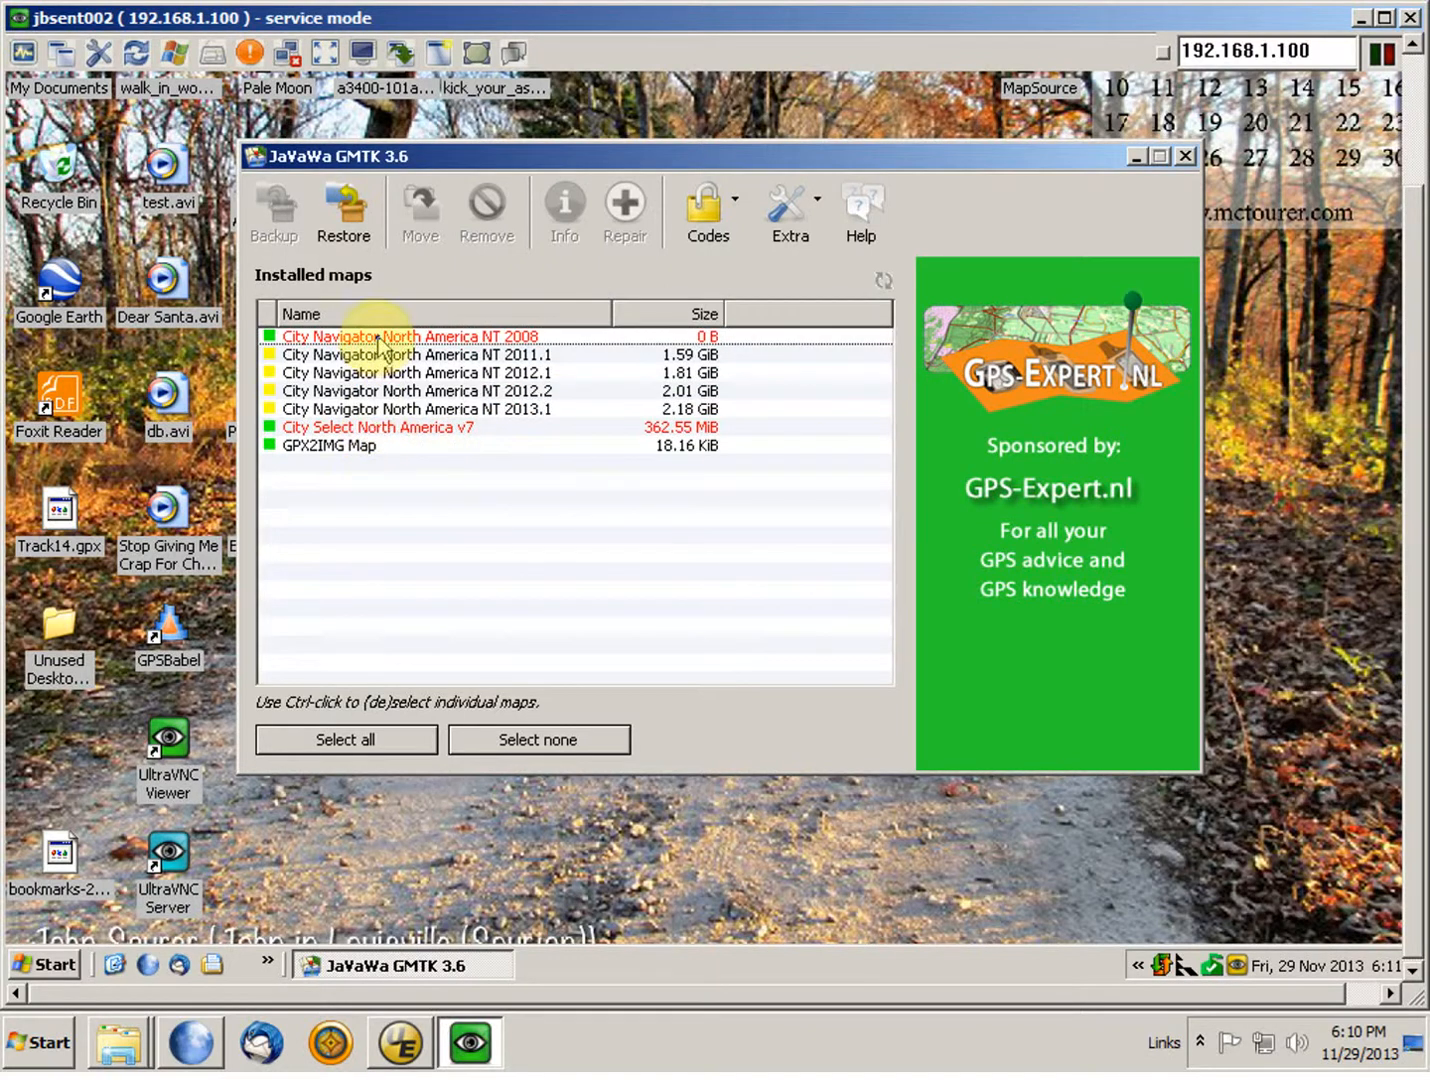
# Step: Review the details of the City Select North America v7 map and remove it from the installed maps
pyautogui.doubleClick(322, 430)
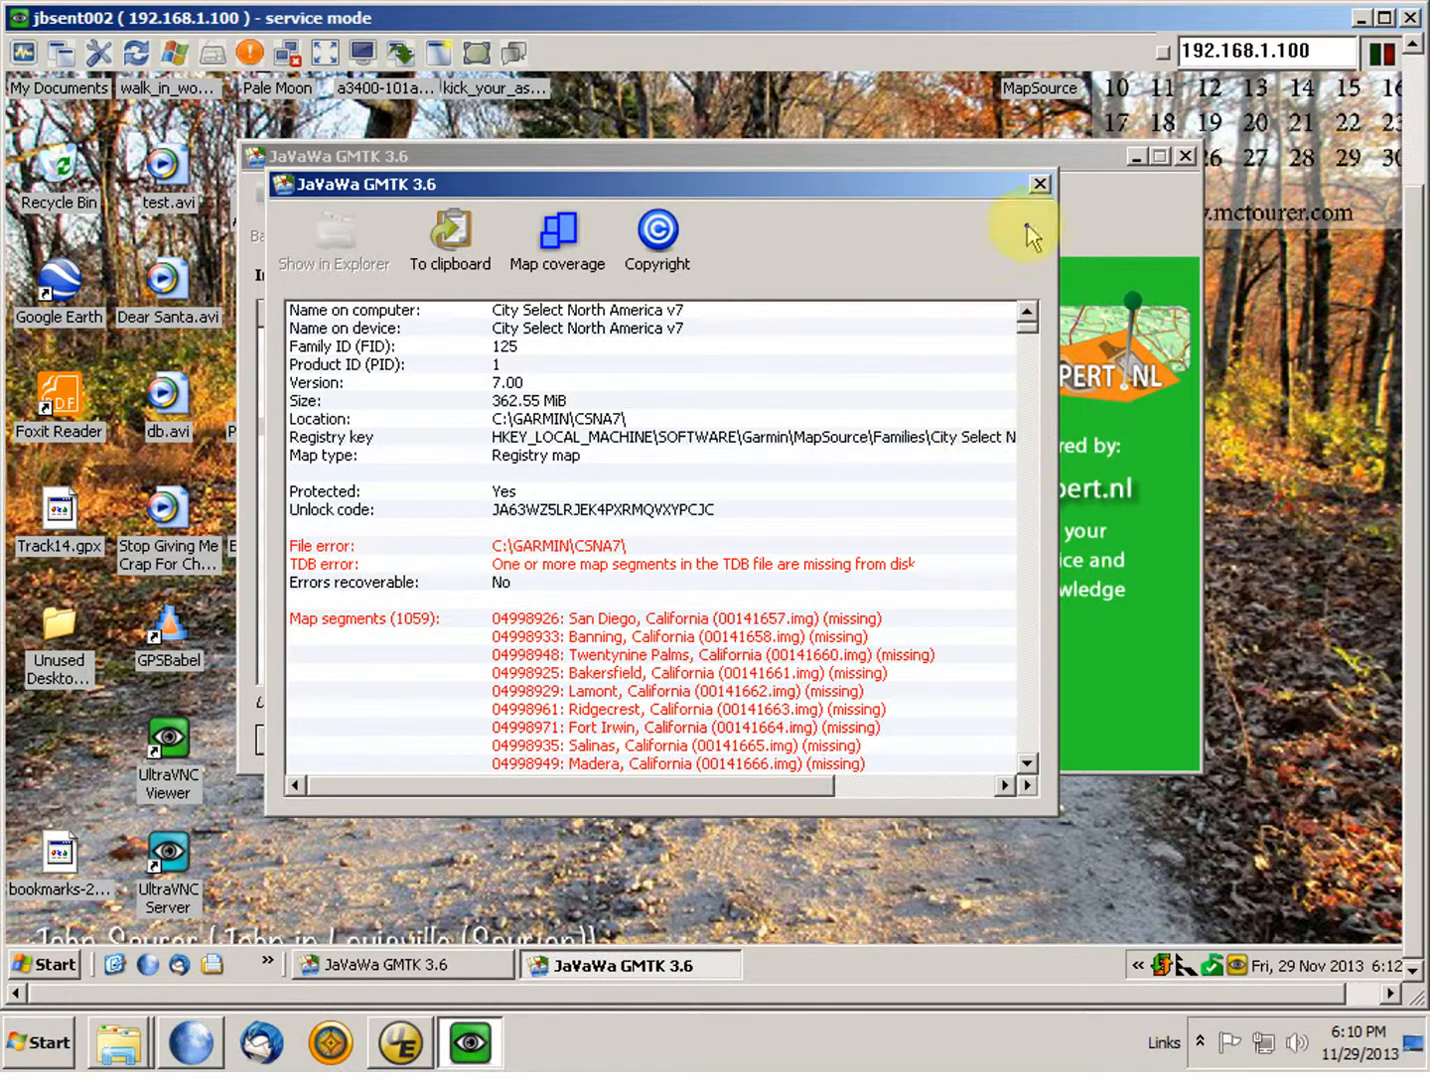
pyautogui.click(1040, 185)
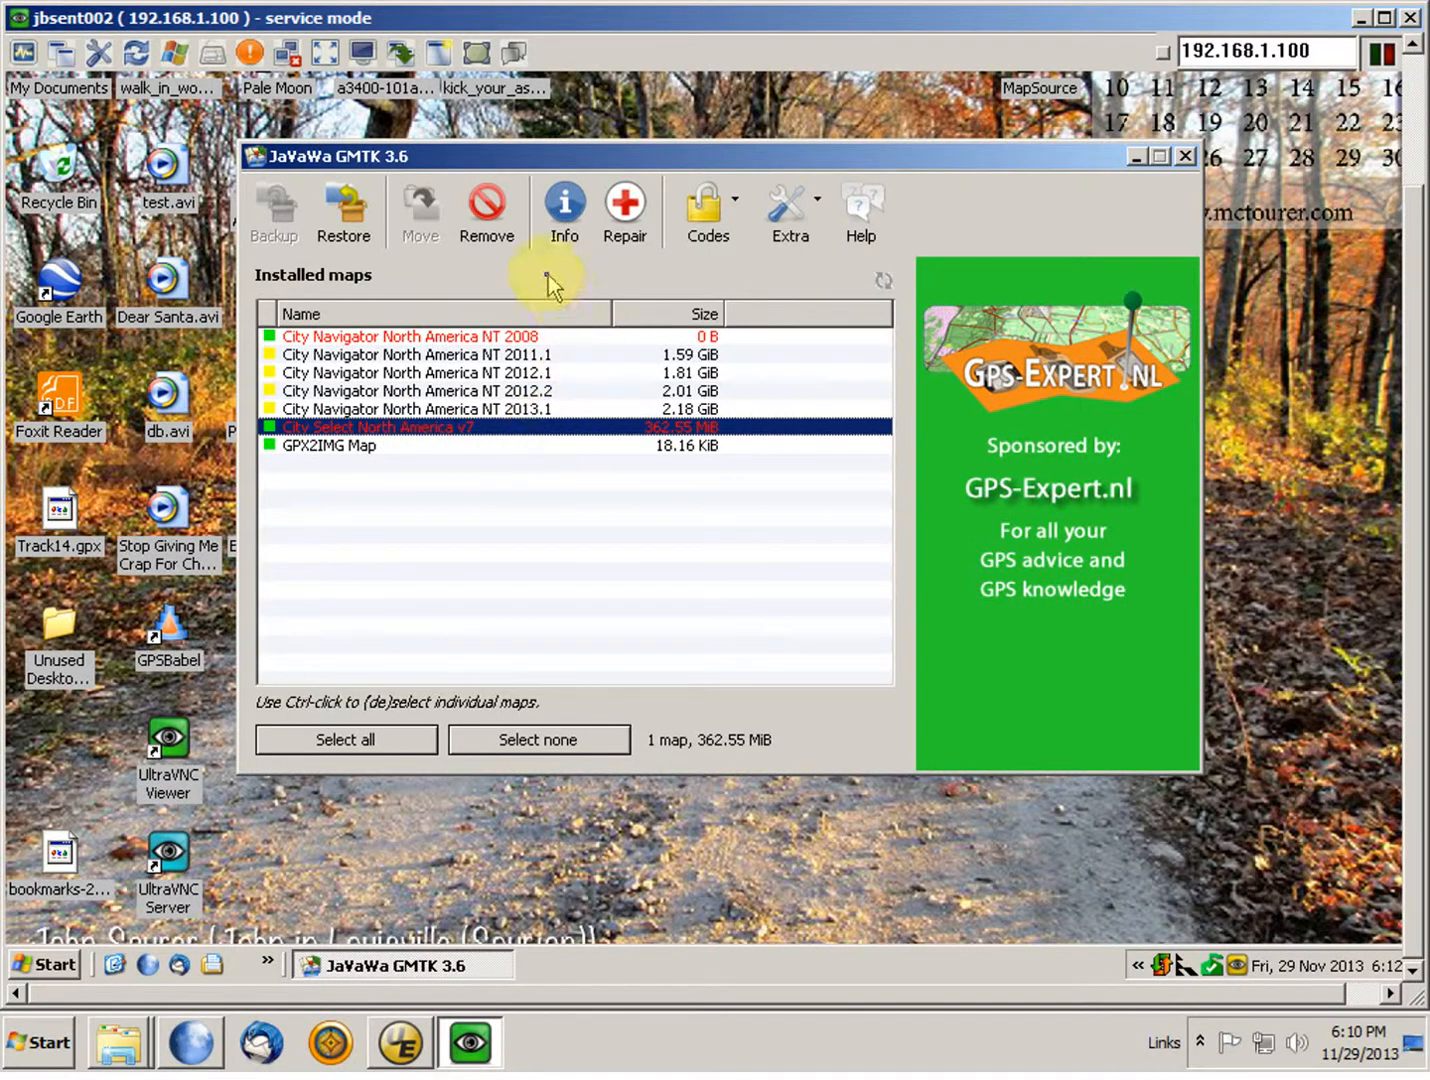
pyautogui.click(484, 205)
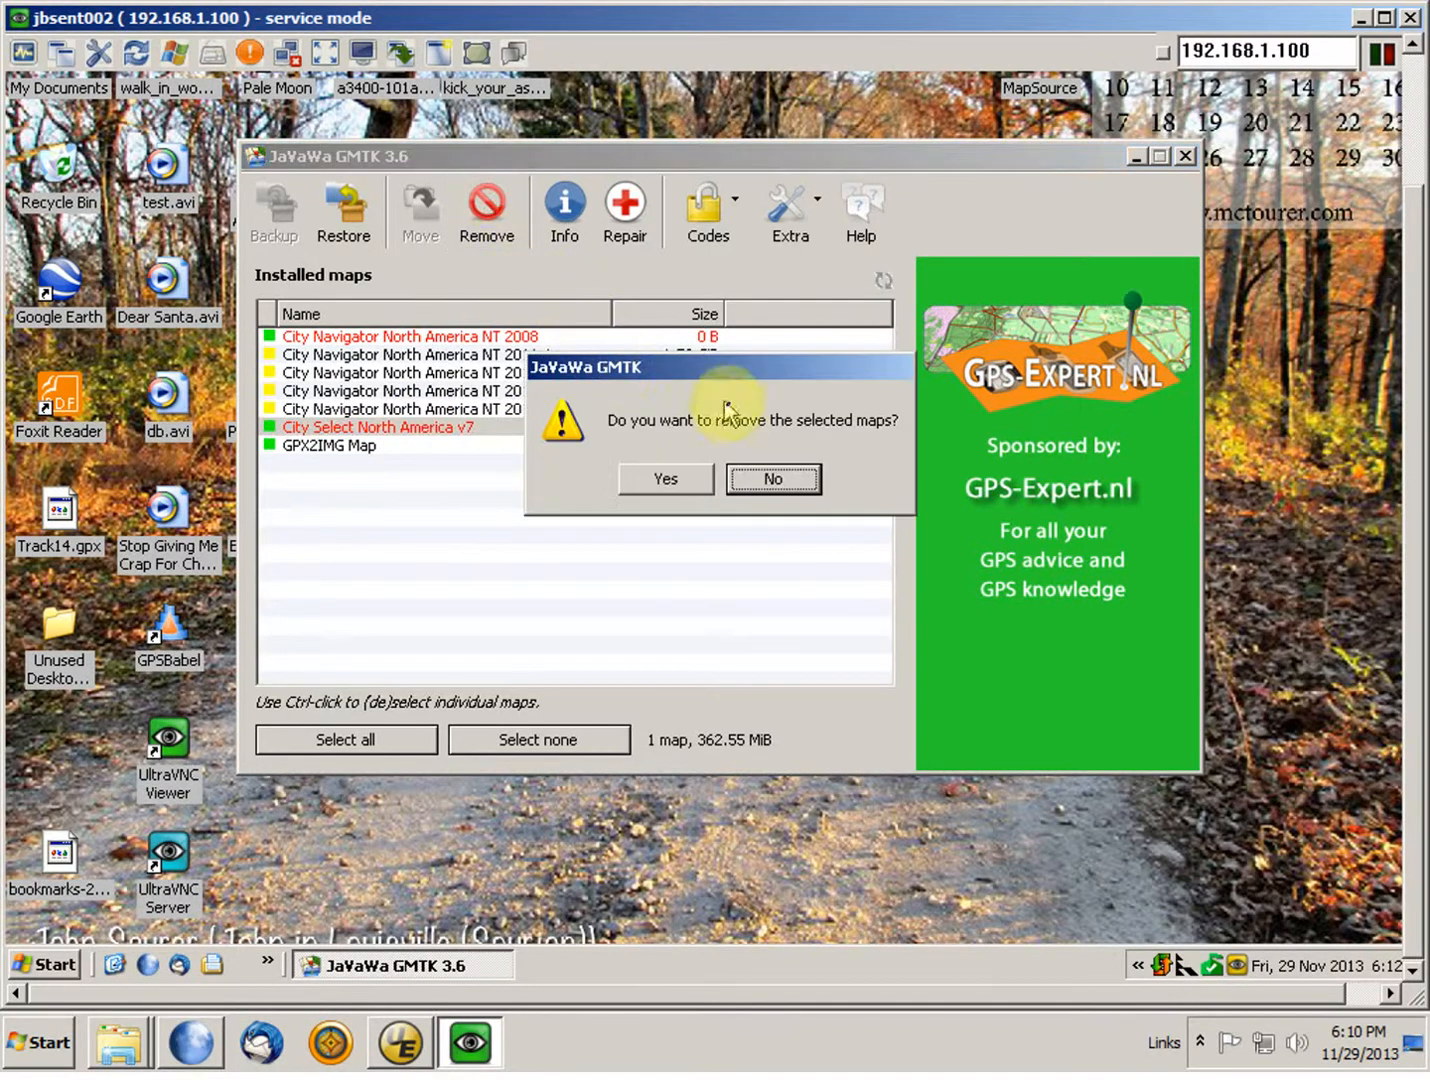
pyautogui.click(668, 483)
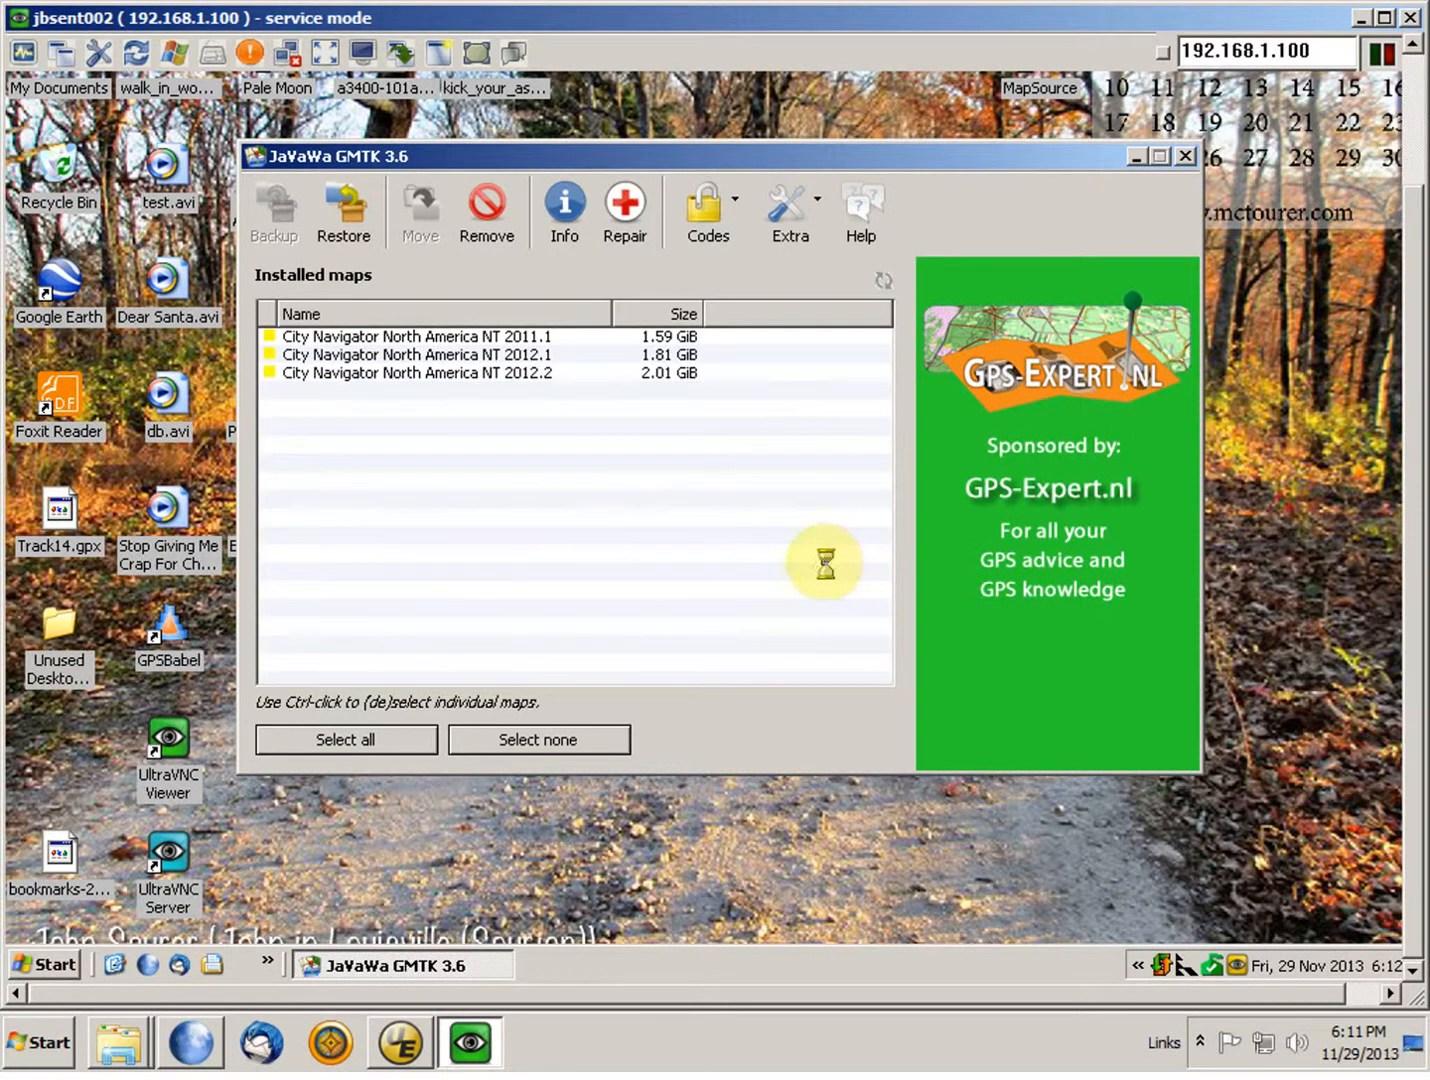
pyautogui.click(730, 503)
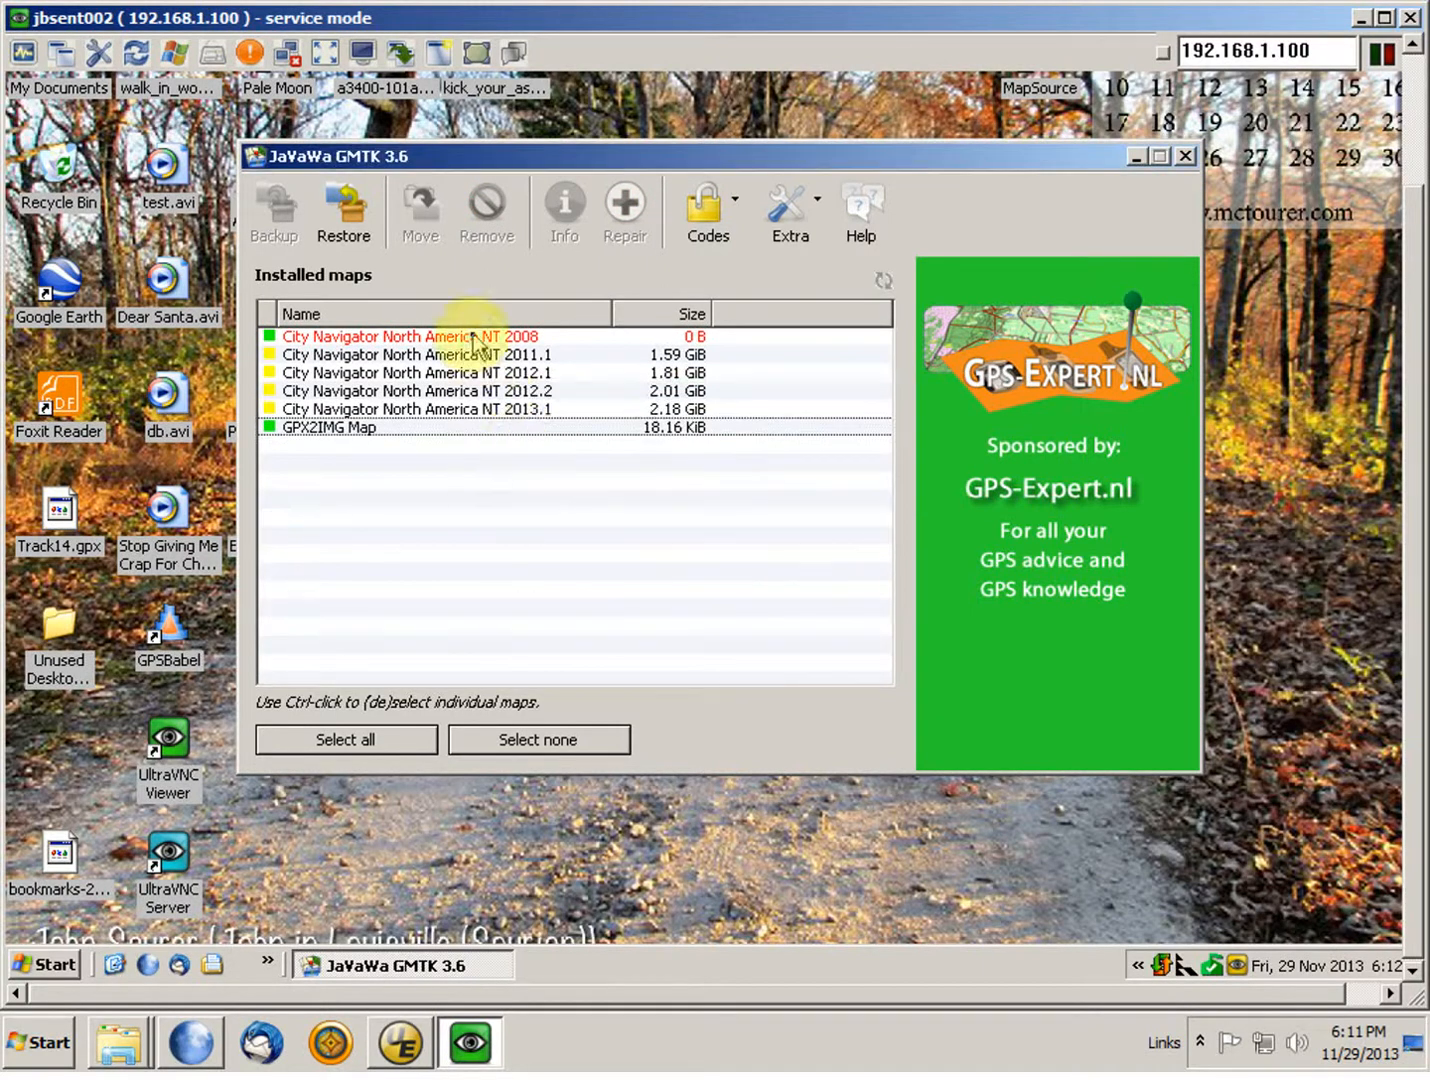
# Step: Remove the City Navigator North America NT 2008 map from the installed maps
pyautogui.click(348, 338)
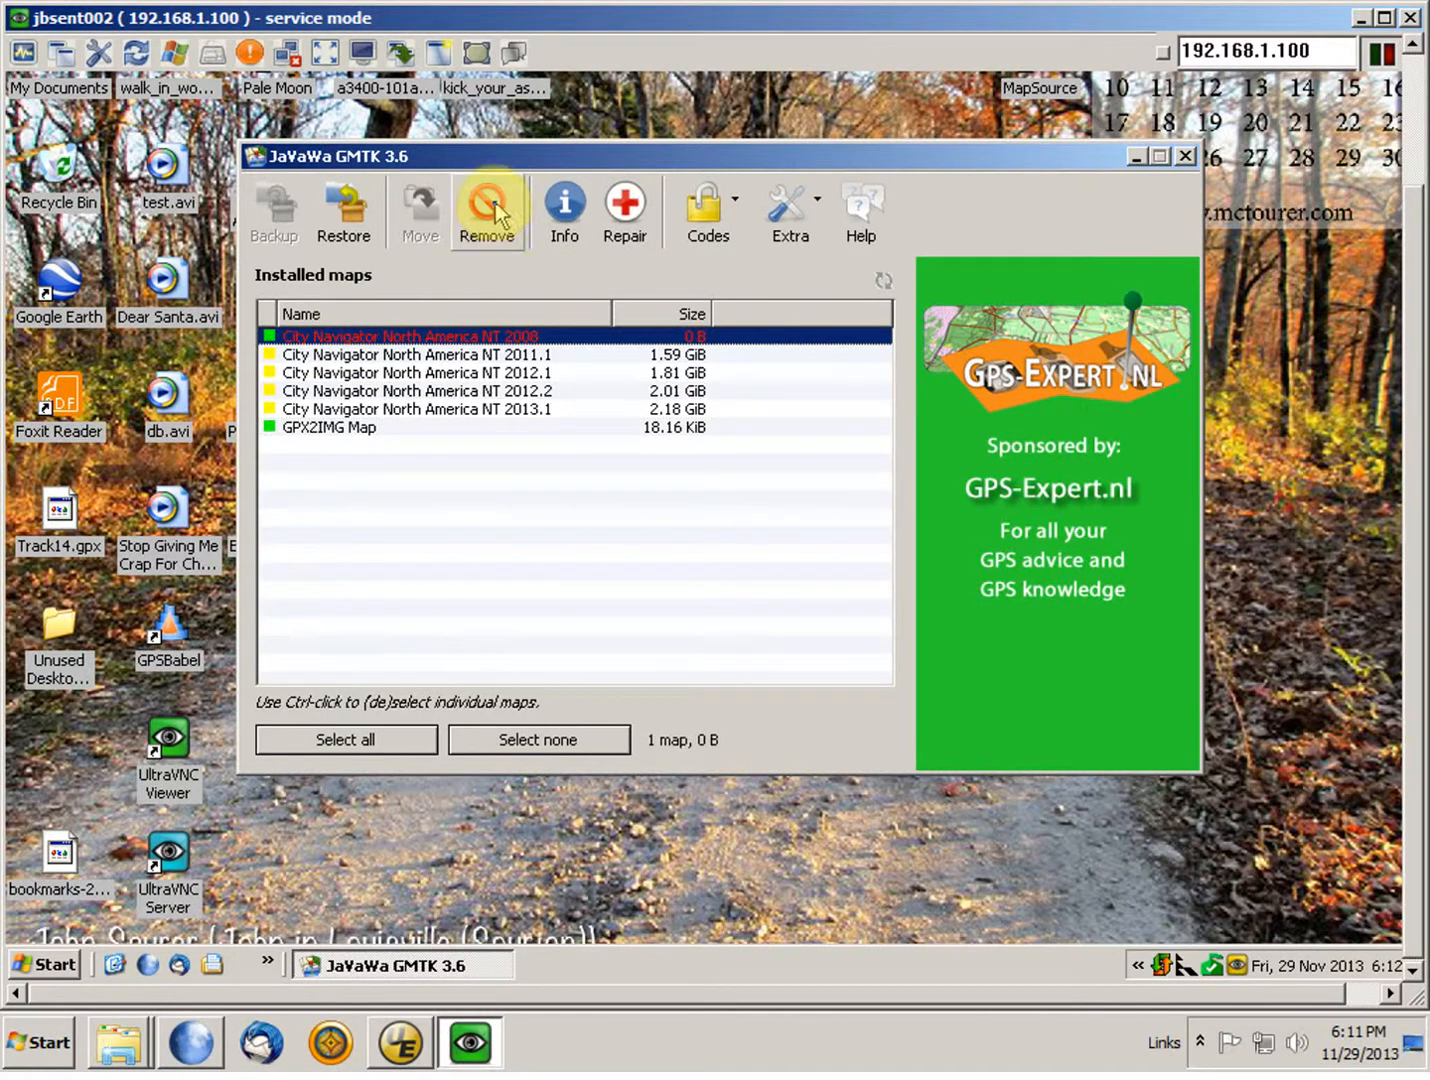
pyautogui.click(486, 240)
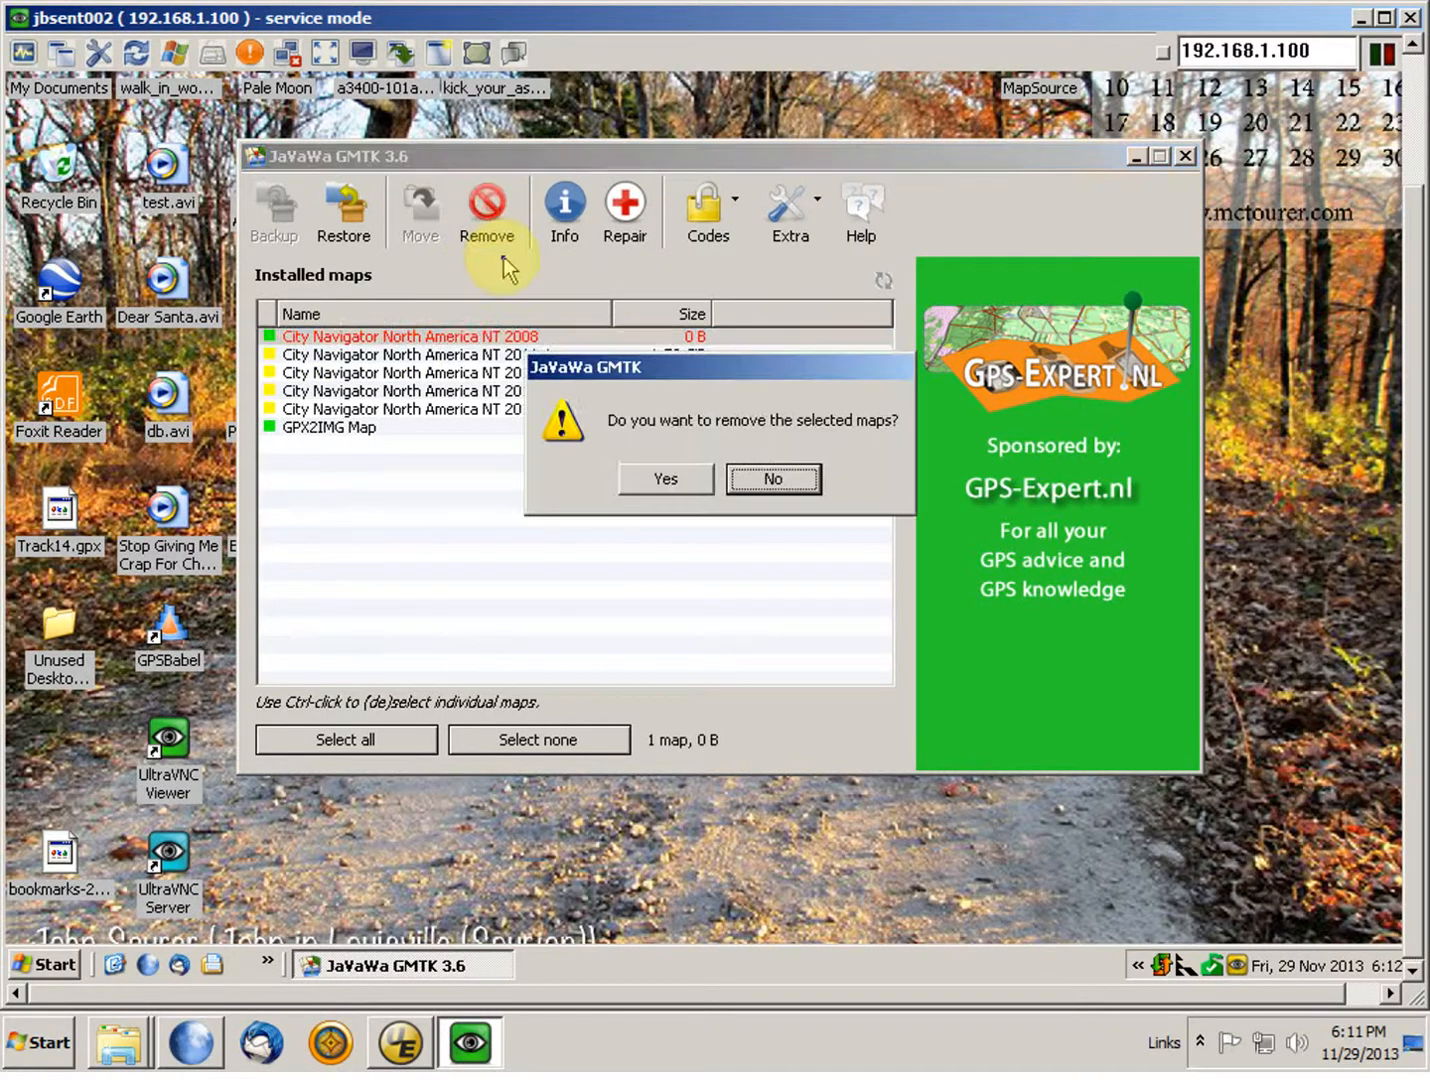
pyautogui.click(685, 482)
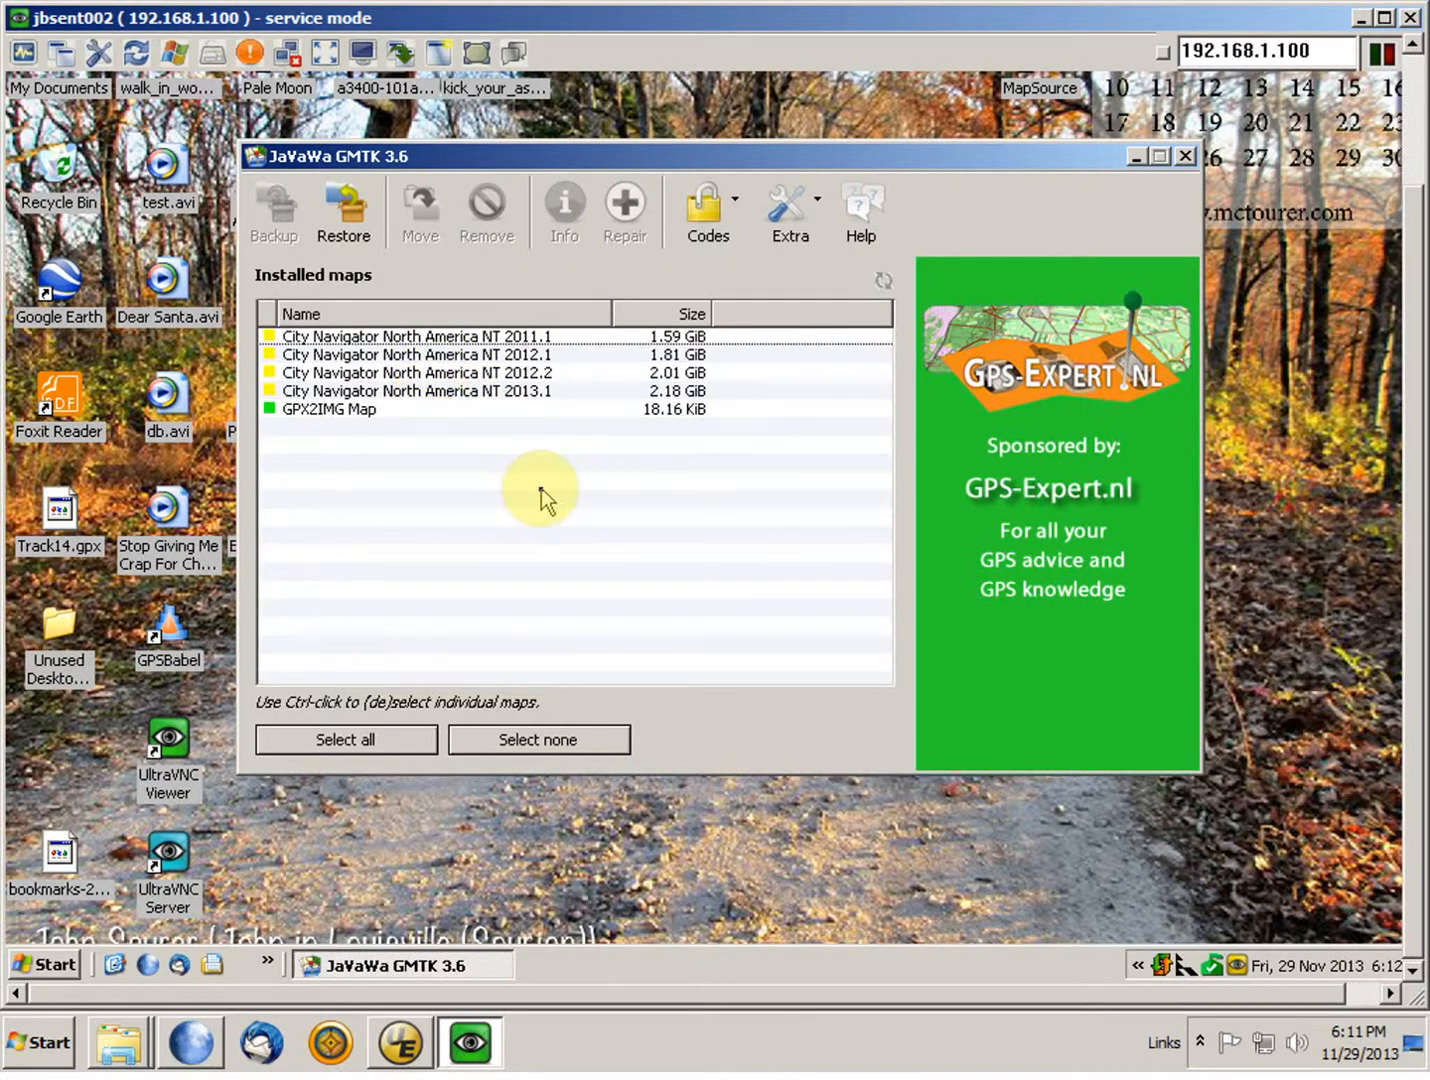
# Step: Try to back up the City Navigator North America NT 2013.1 map to the Backup (D:\) disk
pyautogui.click(398, 390)
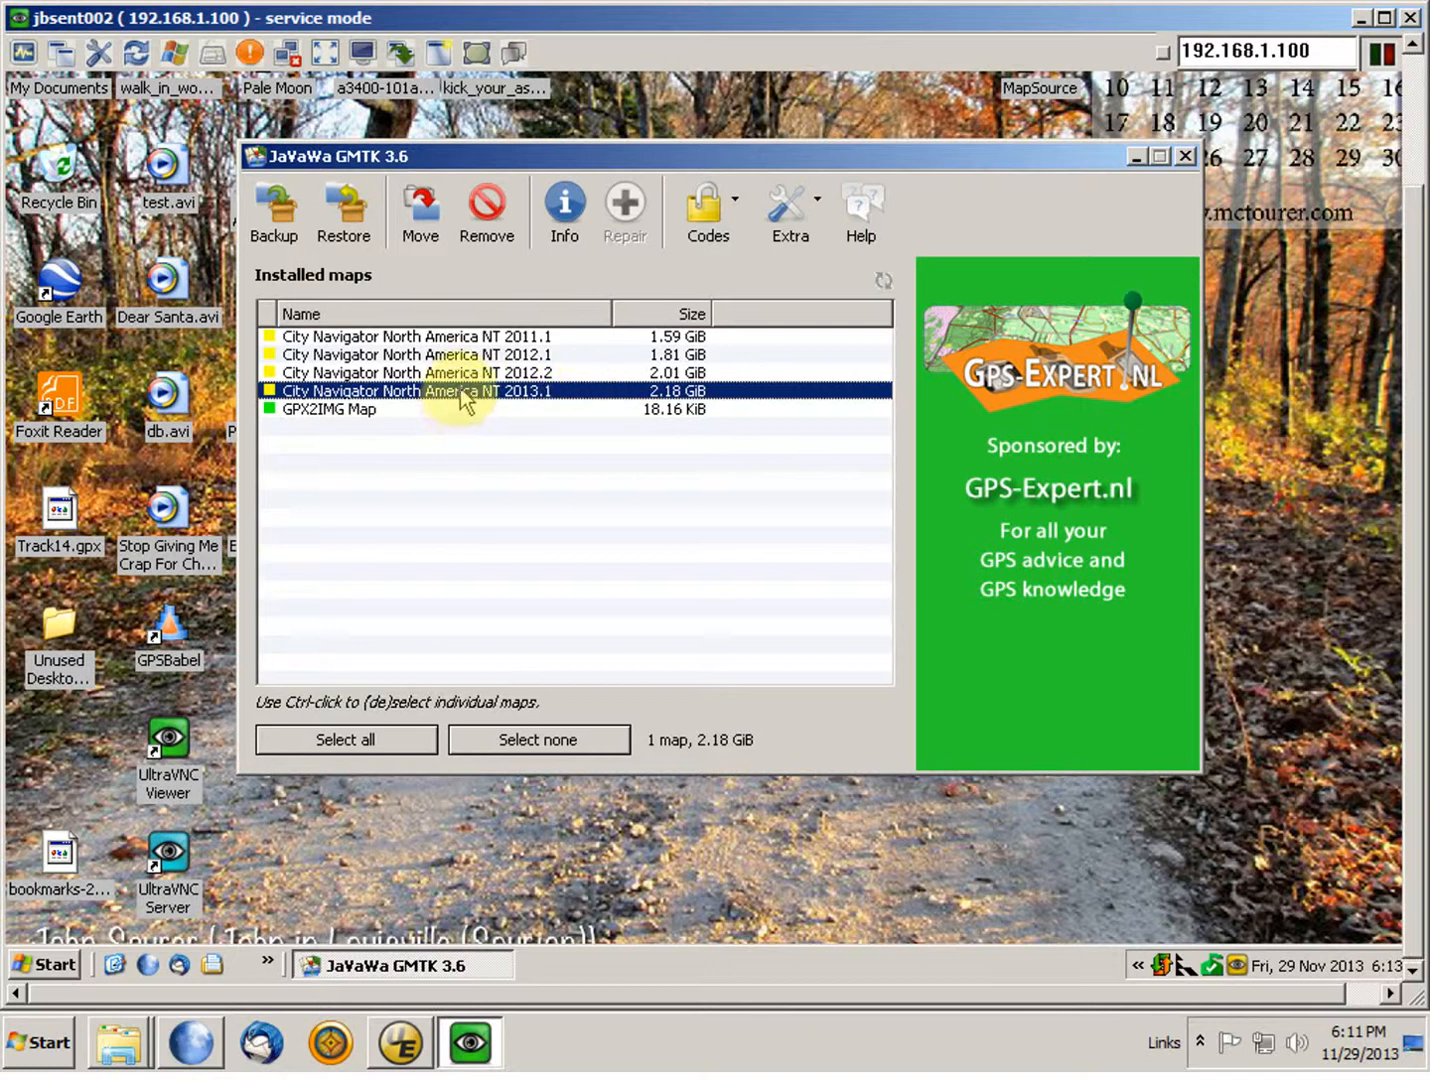
pyautogui.click(285, 213)
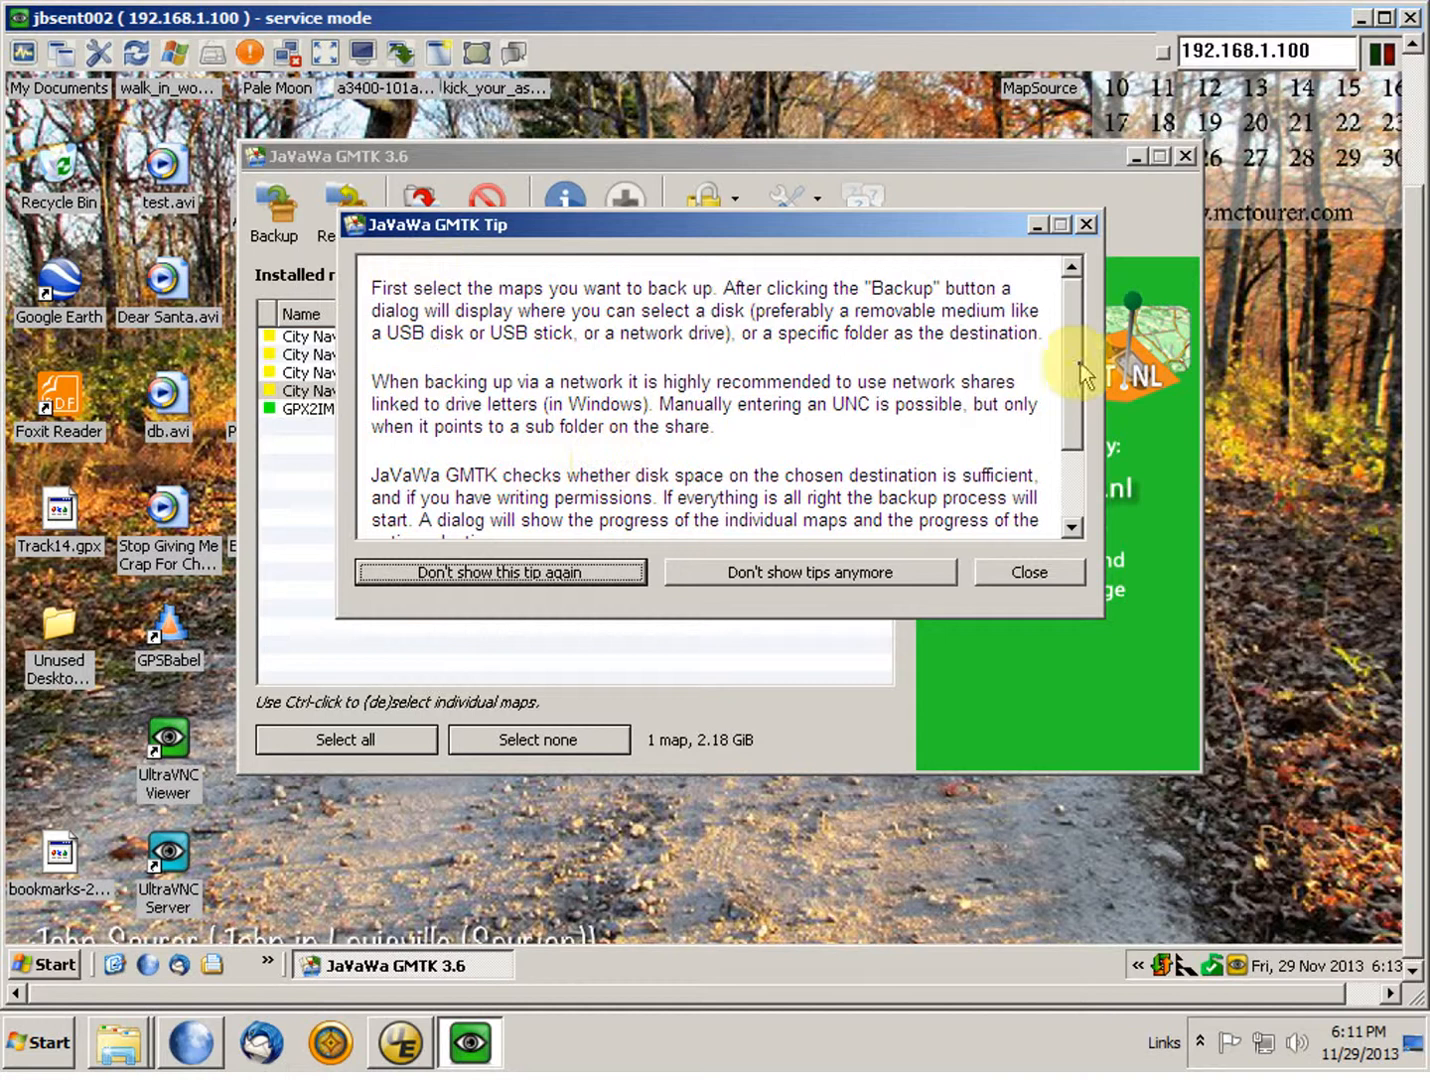
pyautogui.moveTo(1073, 330)
pyautogui.mouseDown()
pyautogui.moveTo(1069, 418)
pyautogui.moveTo(1072, 295)
pyautogui.mouseUp()
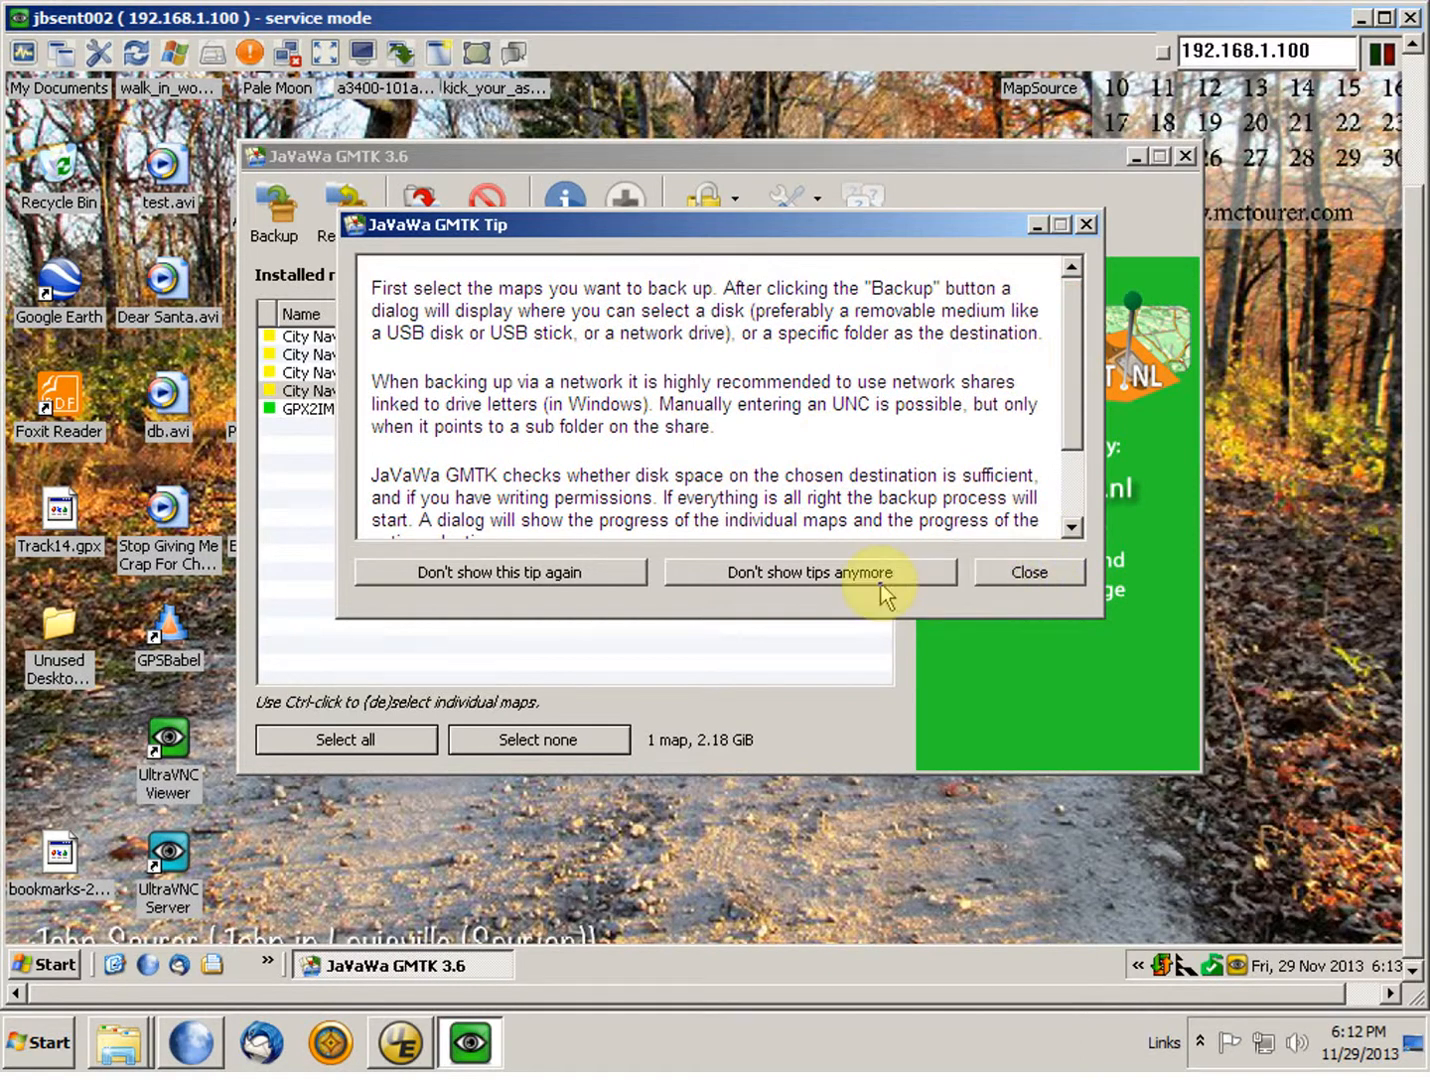
pyautogui.click(1018, 575)
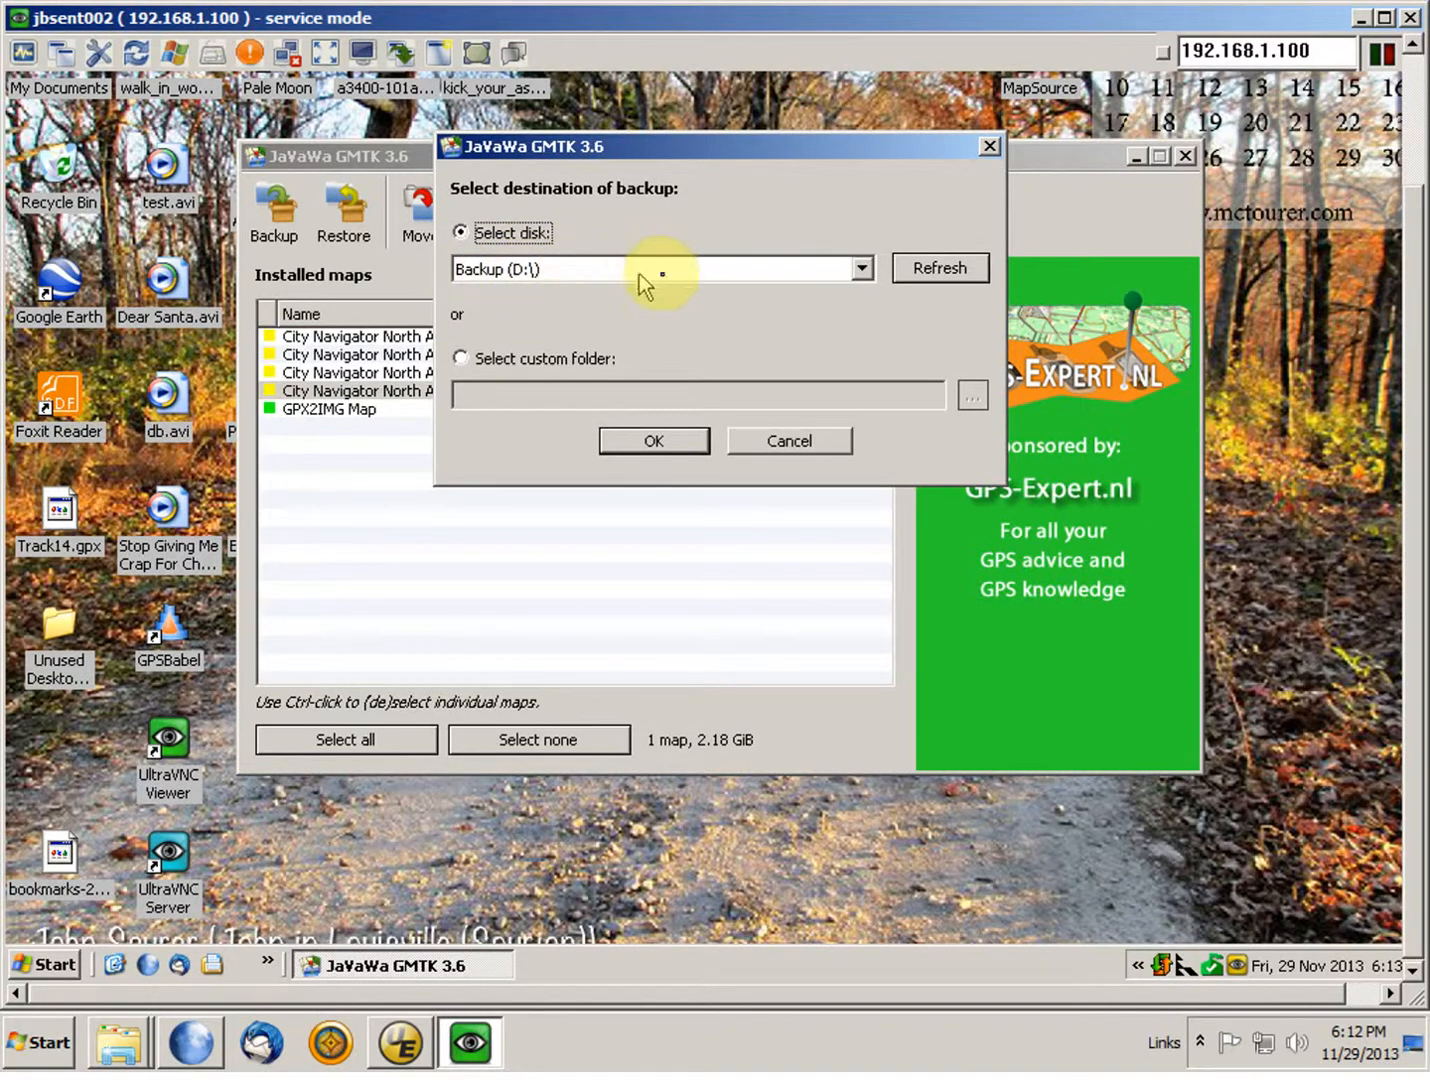
pyautogui.click(678, 441)
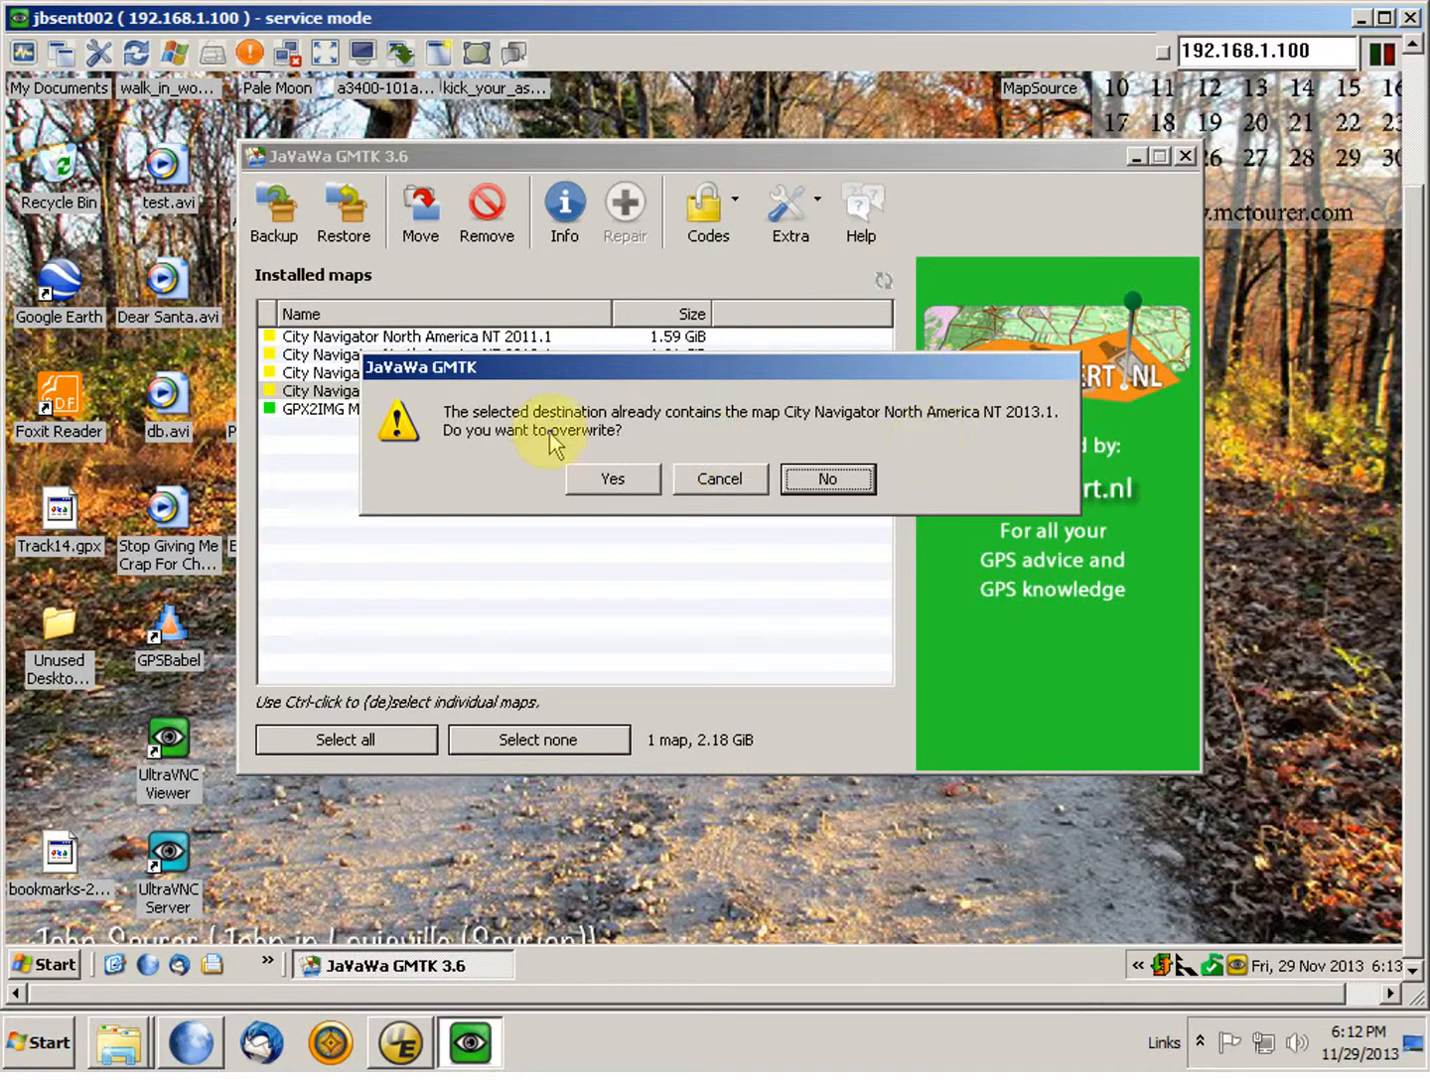
pyautogui.click(717, 480)
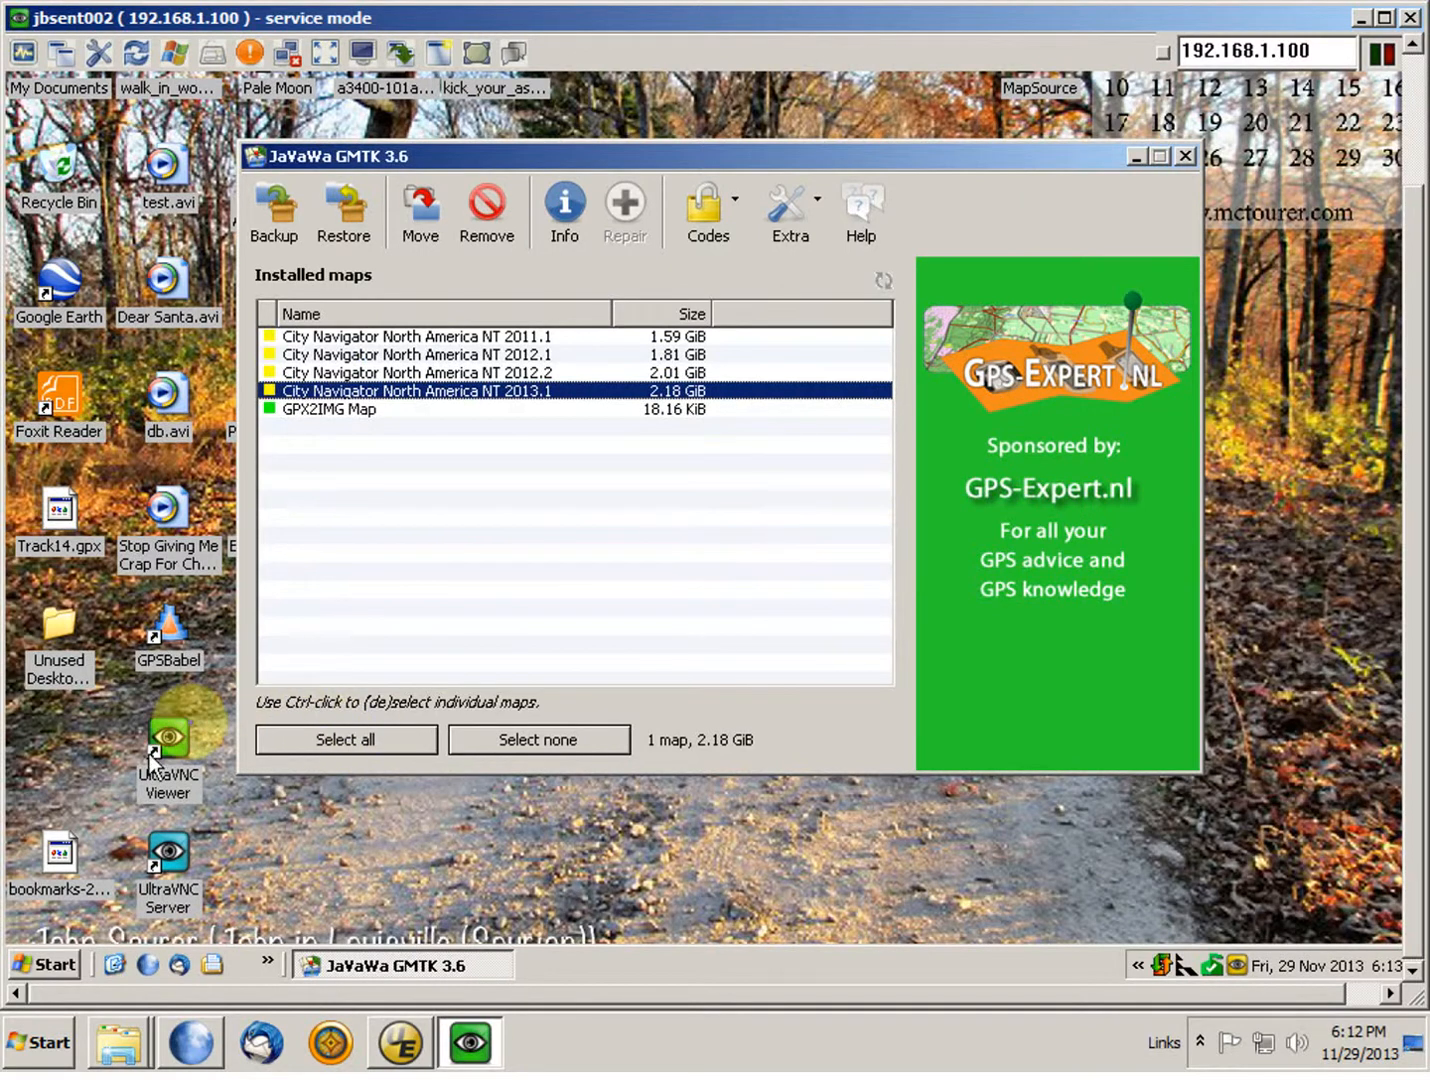
# Step: Open the GMTKbackup folder on the remote computer's Backup (D:) drive in the file explorer
pyautogui.click(211, 967)
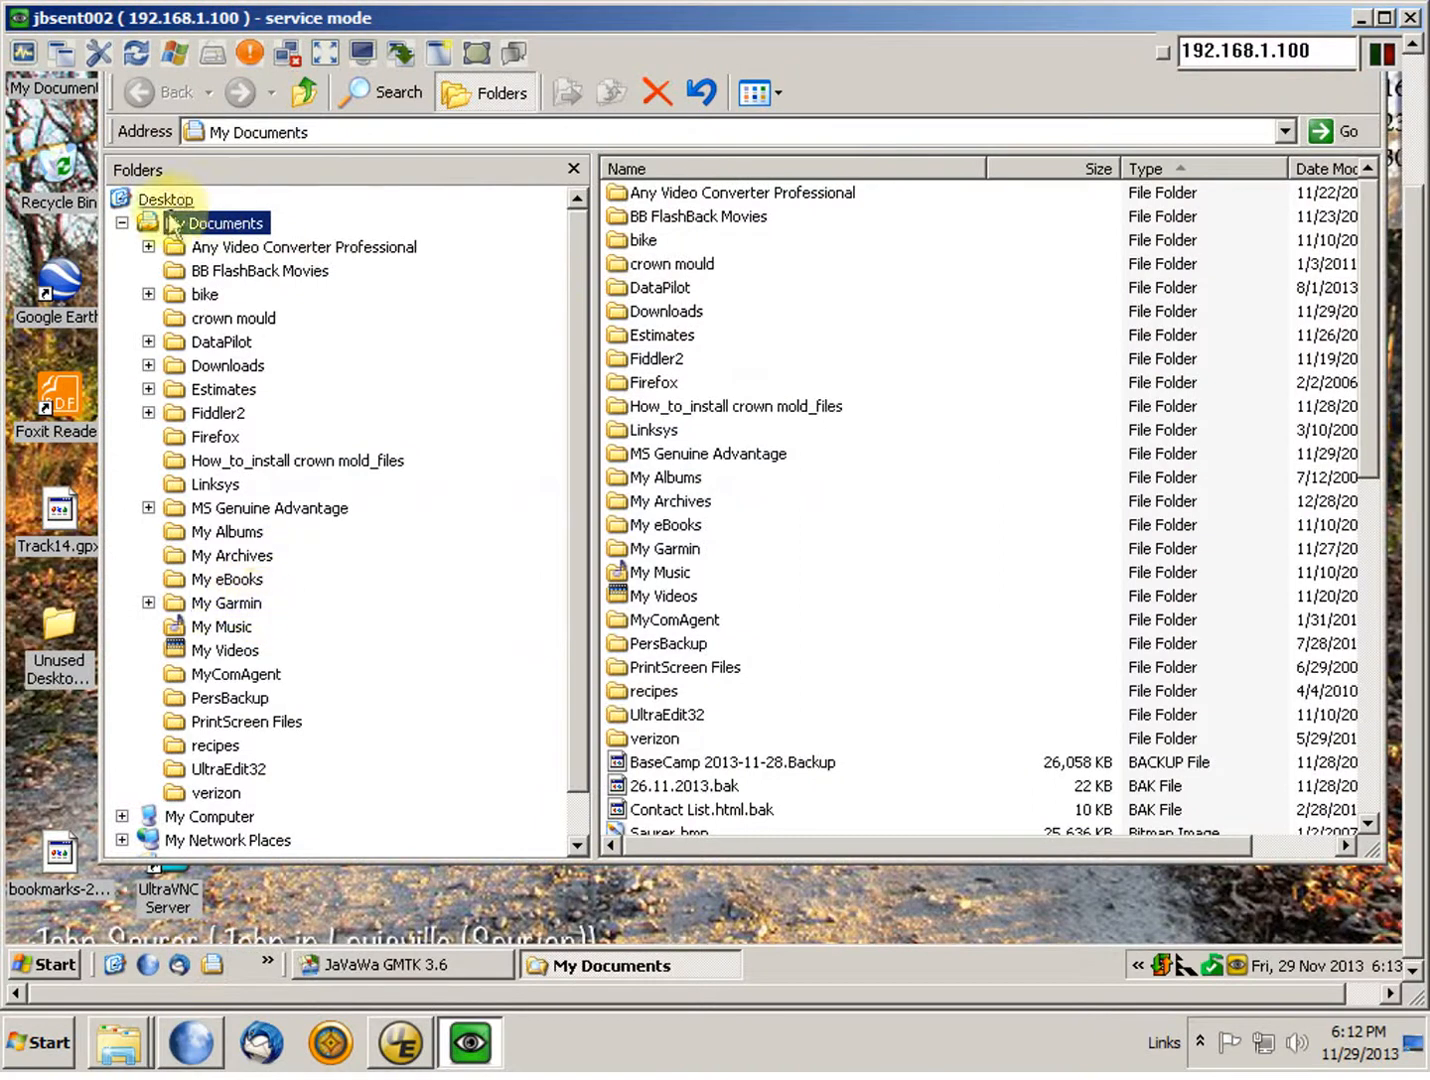
pyautogui.click(121, 225)
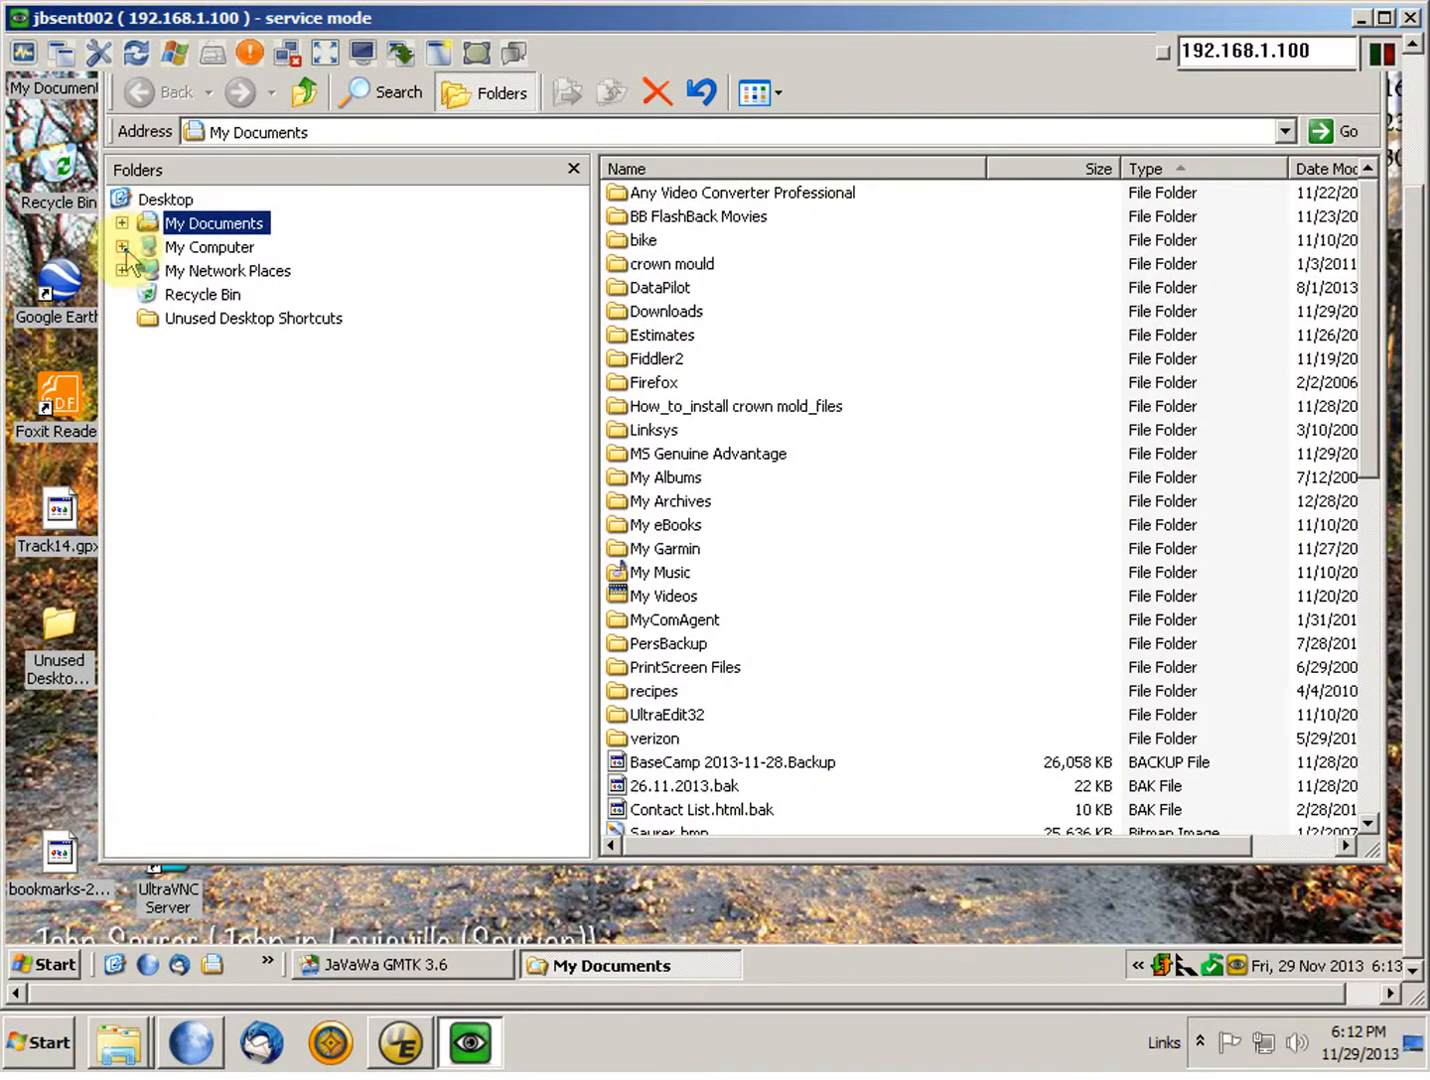
pyautogui.click(122, 247)
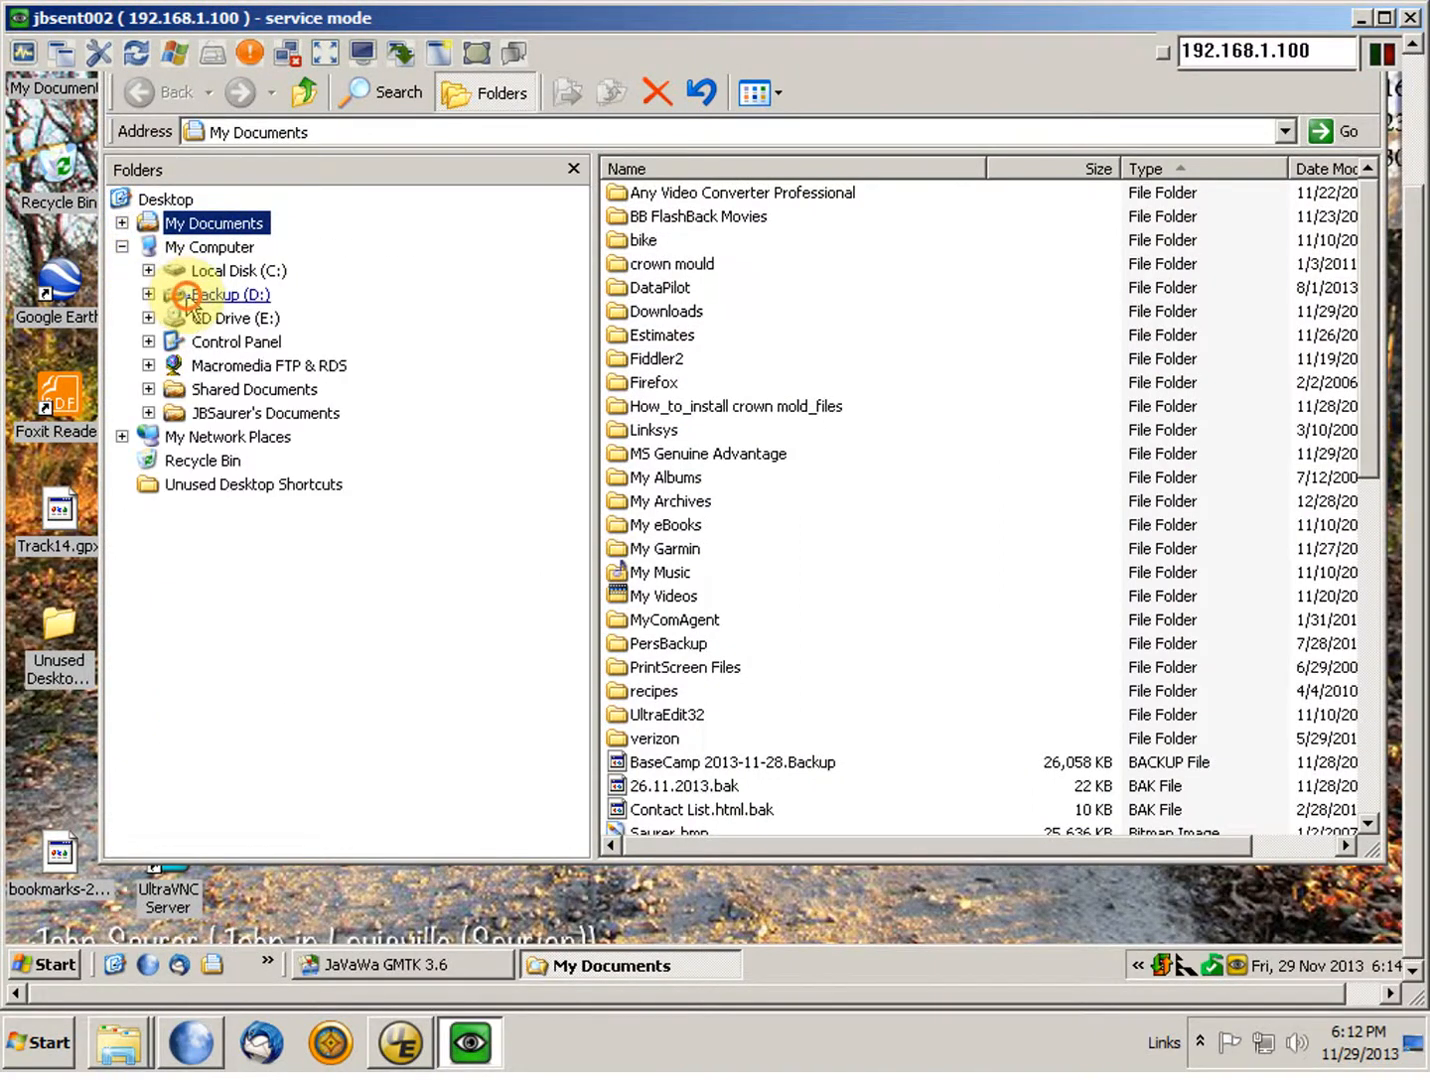
pyautogui.click(232, 295)
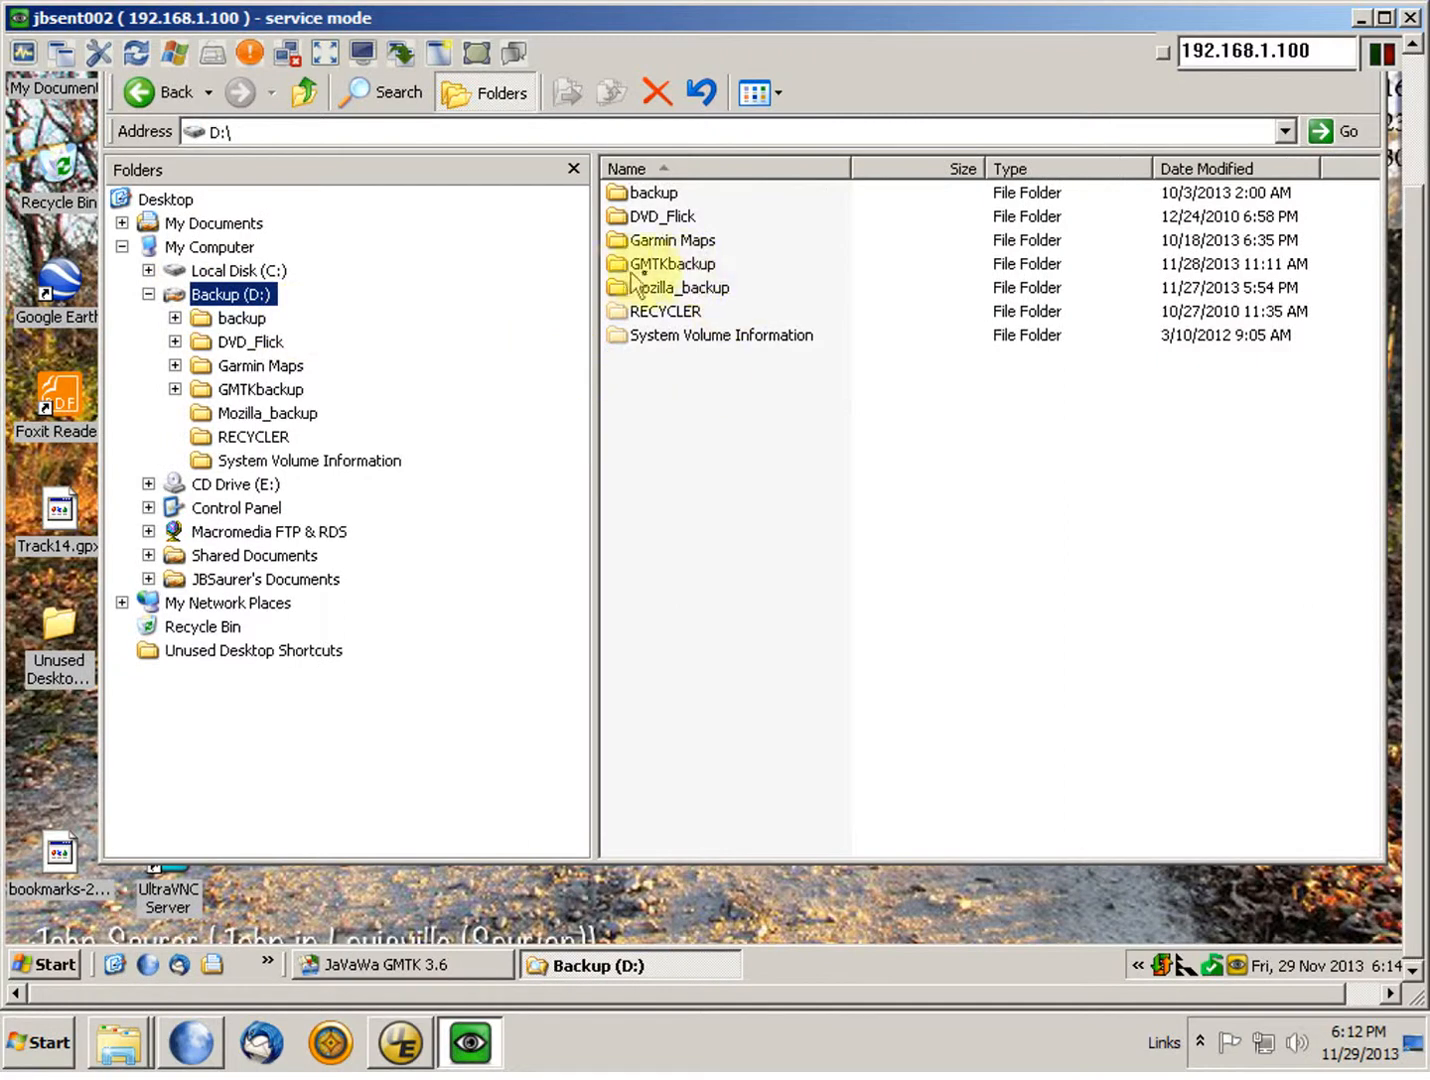
pyautogui.moveTo(646, 279)
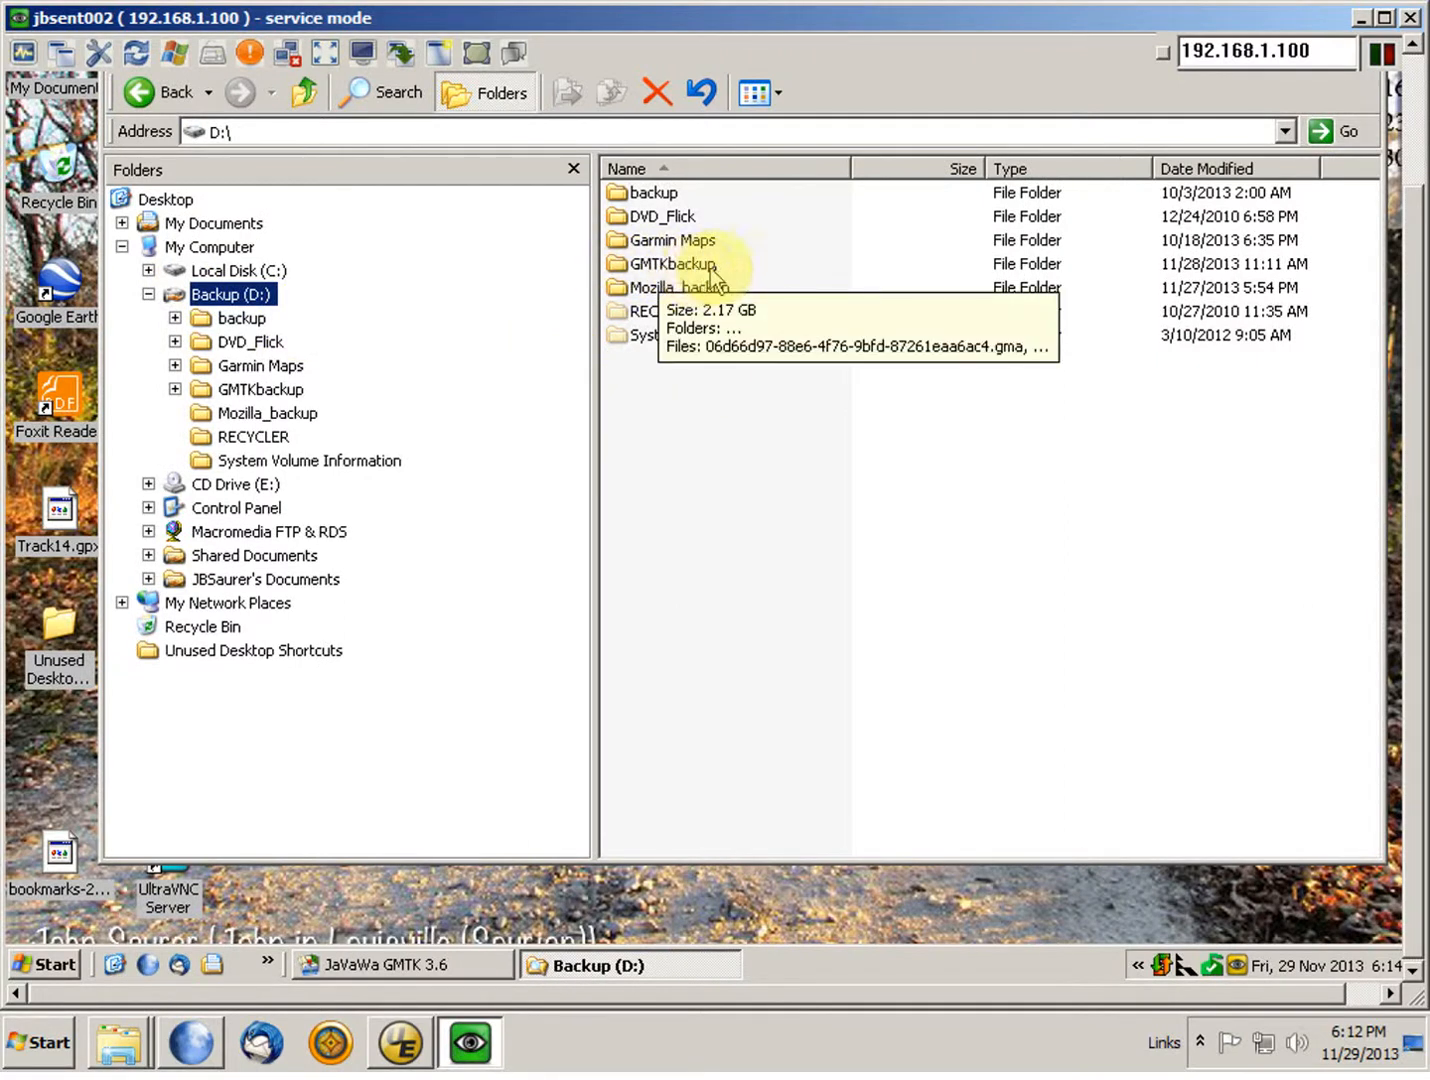
pyautogui.click(620, 268)
pyautogui.doubleClick(617, 266)
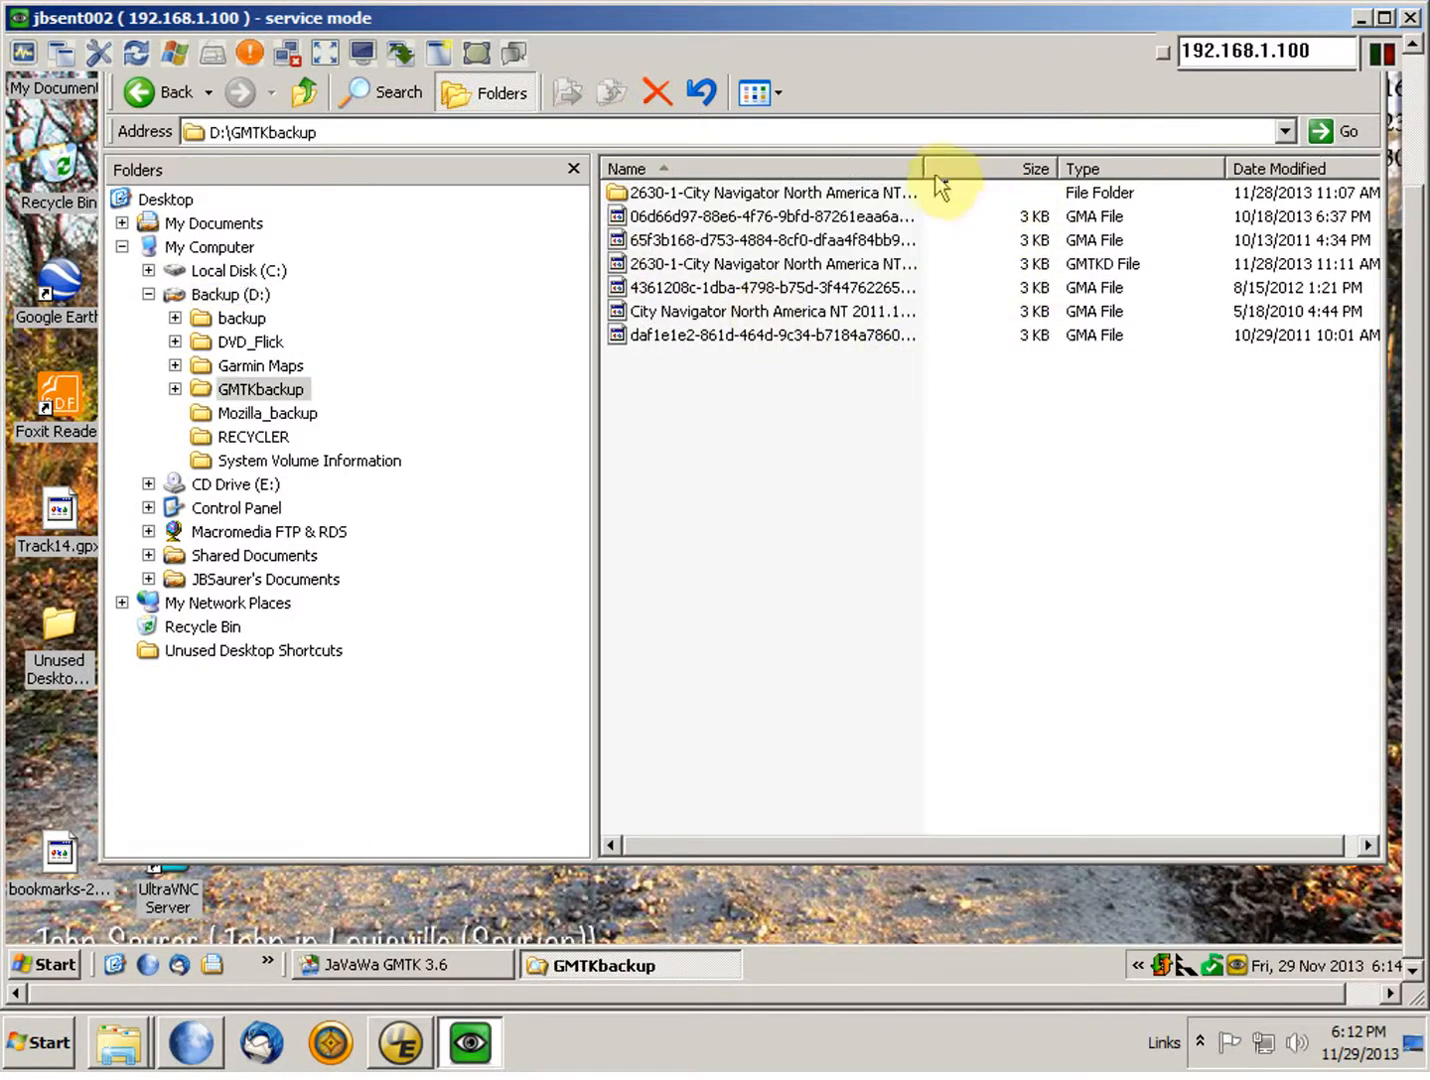
# Step: Widen the Name column to read the full backup file names and expand GMTKbackup in the folder tree
pyautogui.moveTo(923, 167); pyautogui.dragTo(978, 167)
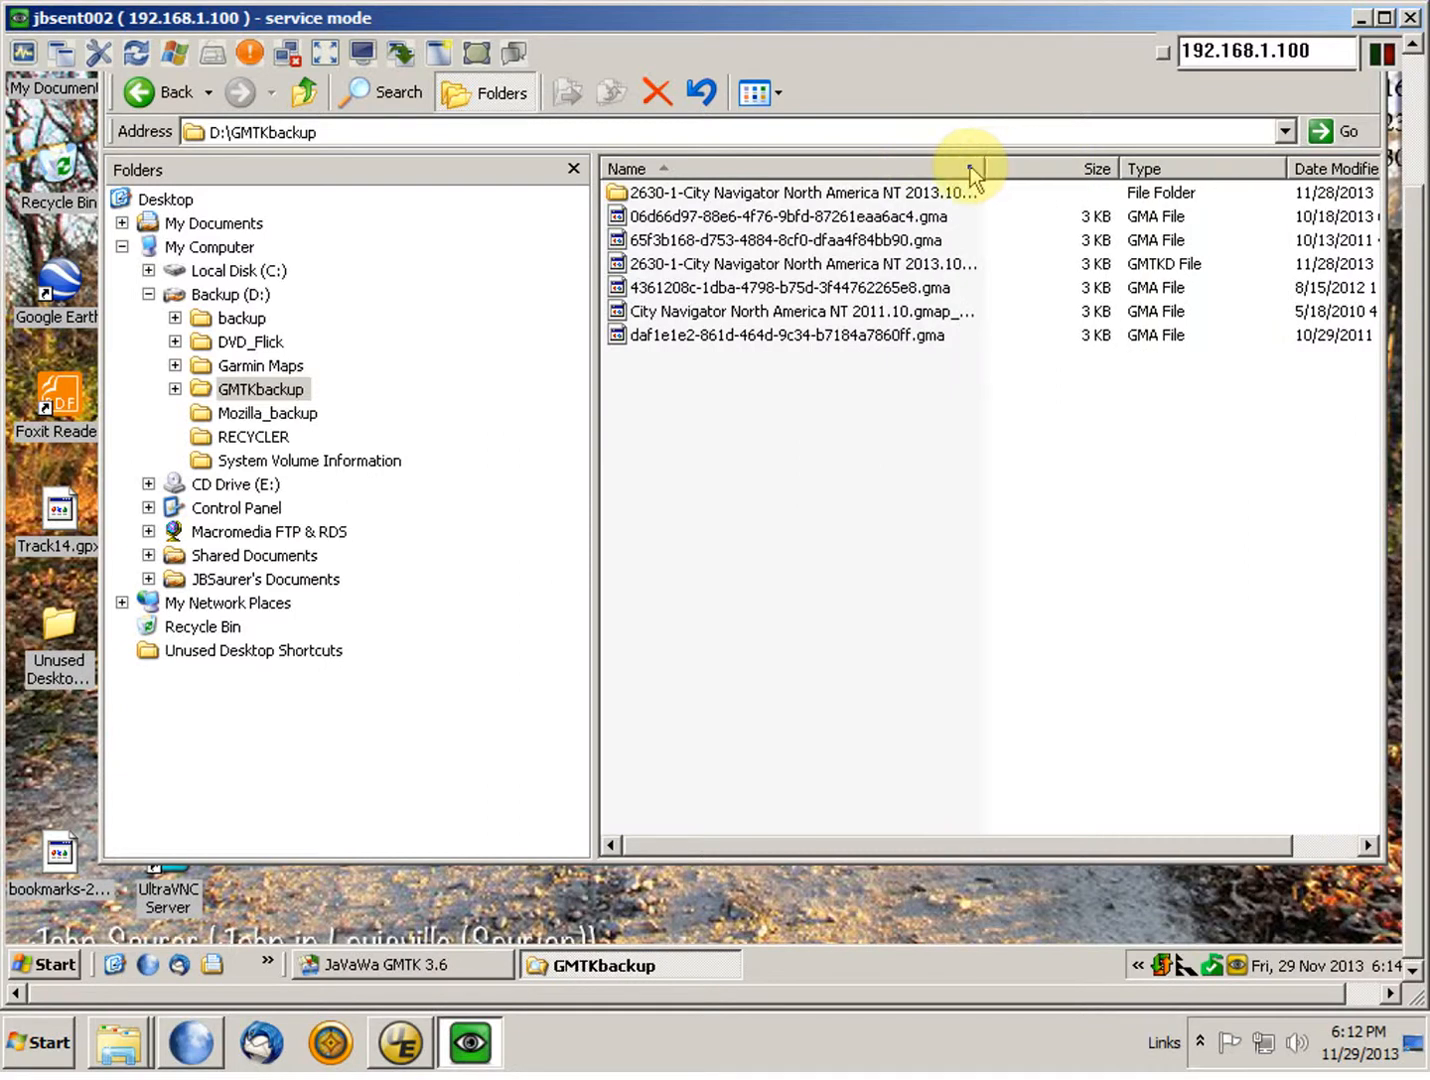
pyautogui.doubleClick(986, 168)
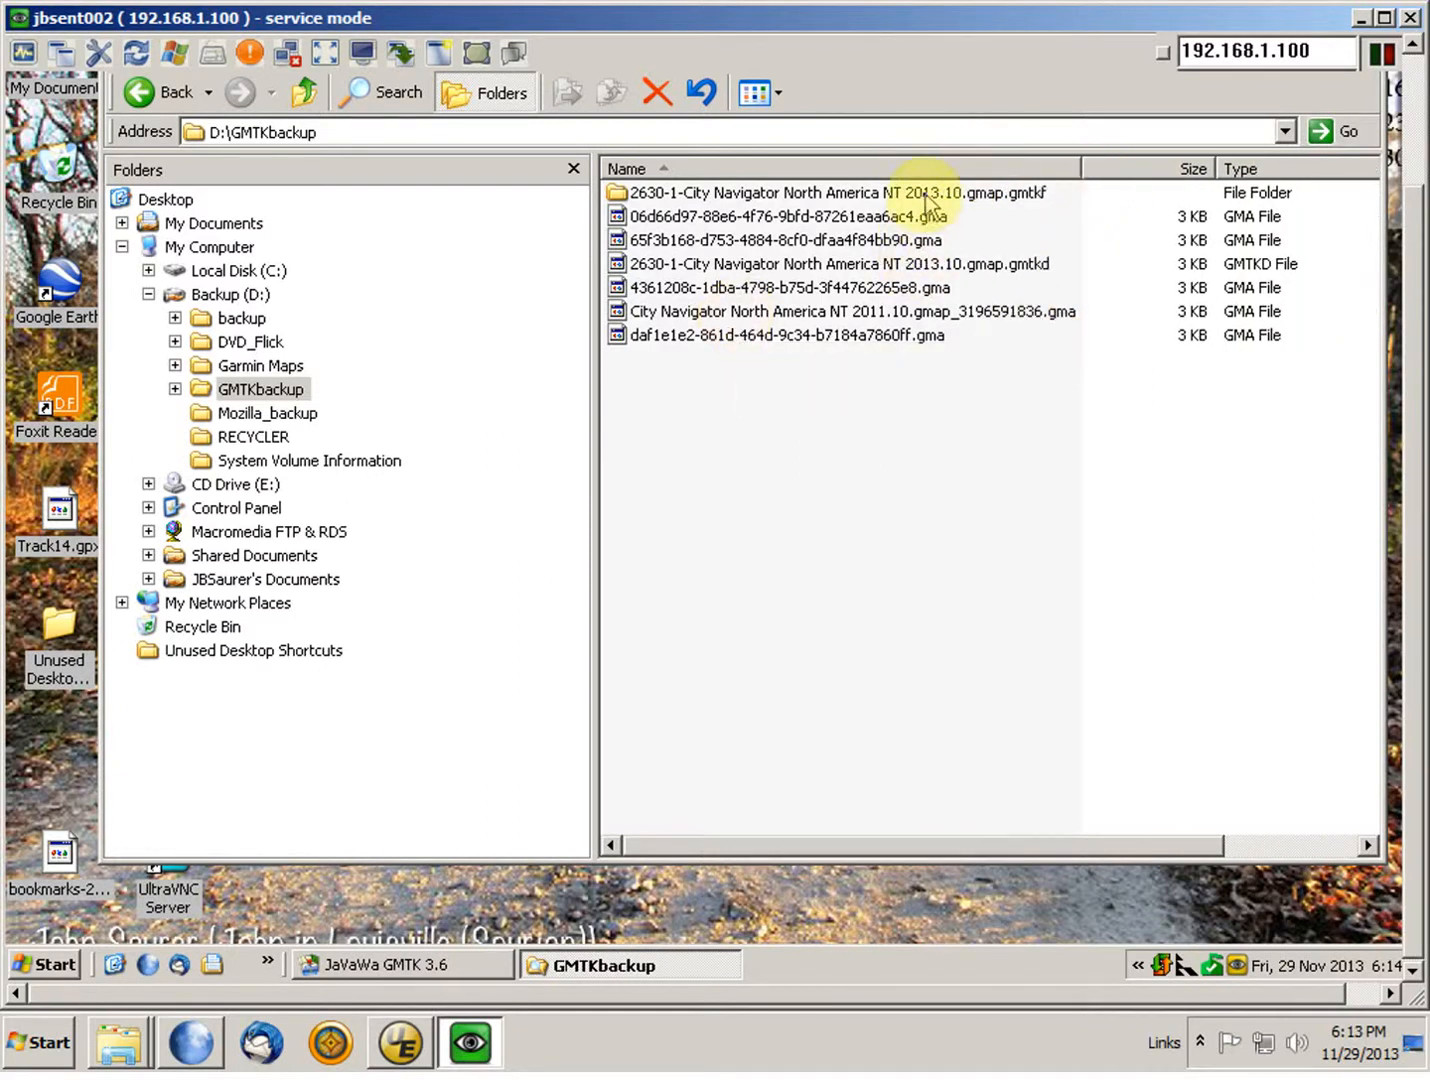
pyautogui.moveTo(929, 198)
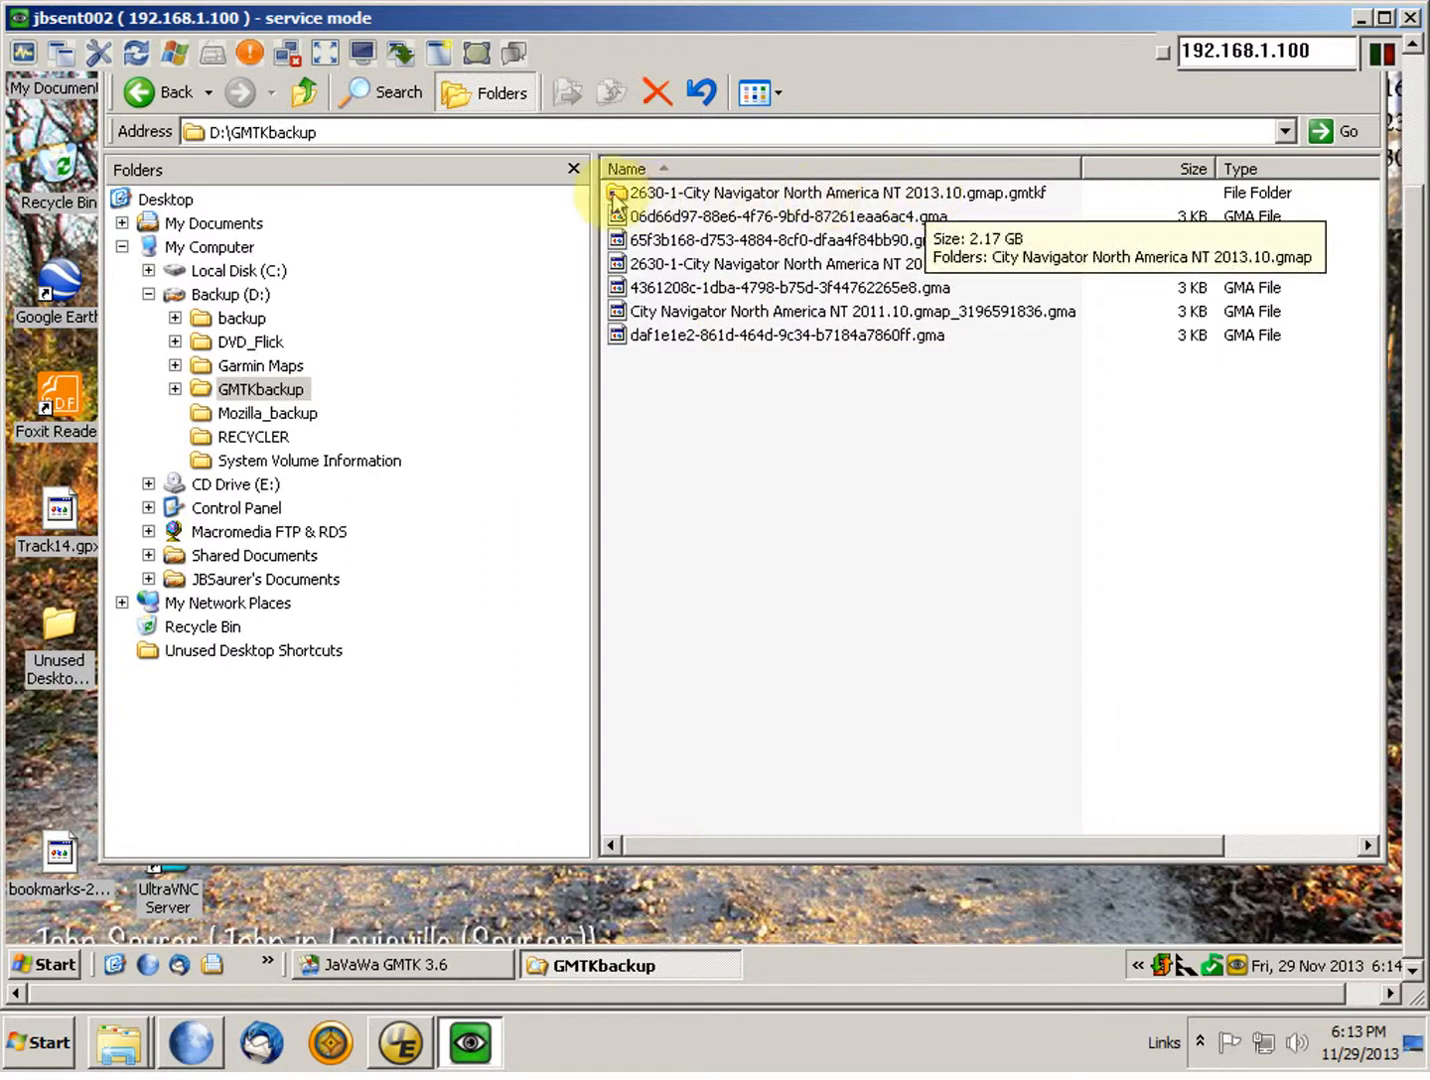
pyautogui.doubleClick(202, 393)
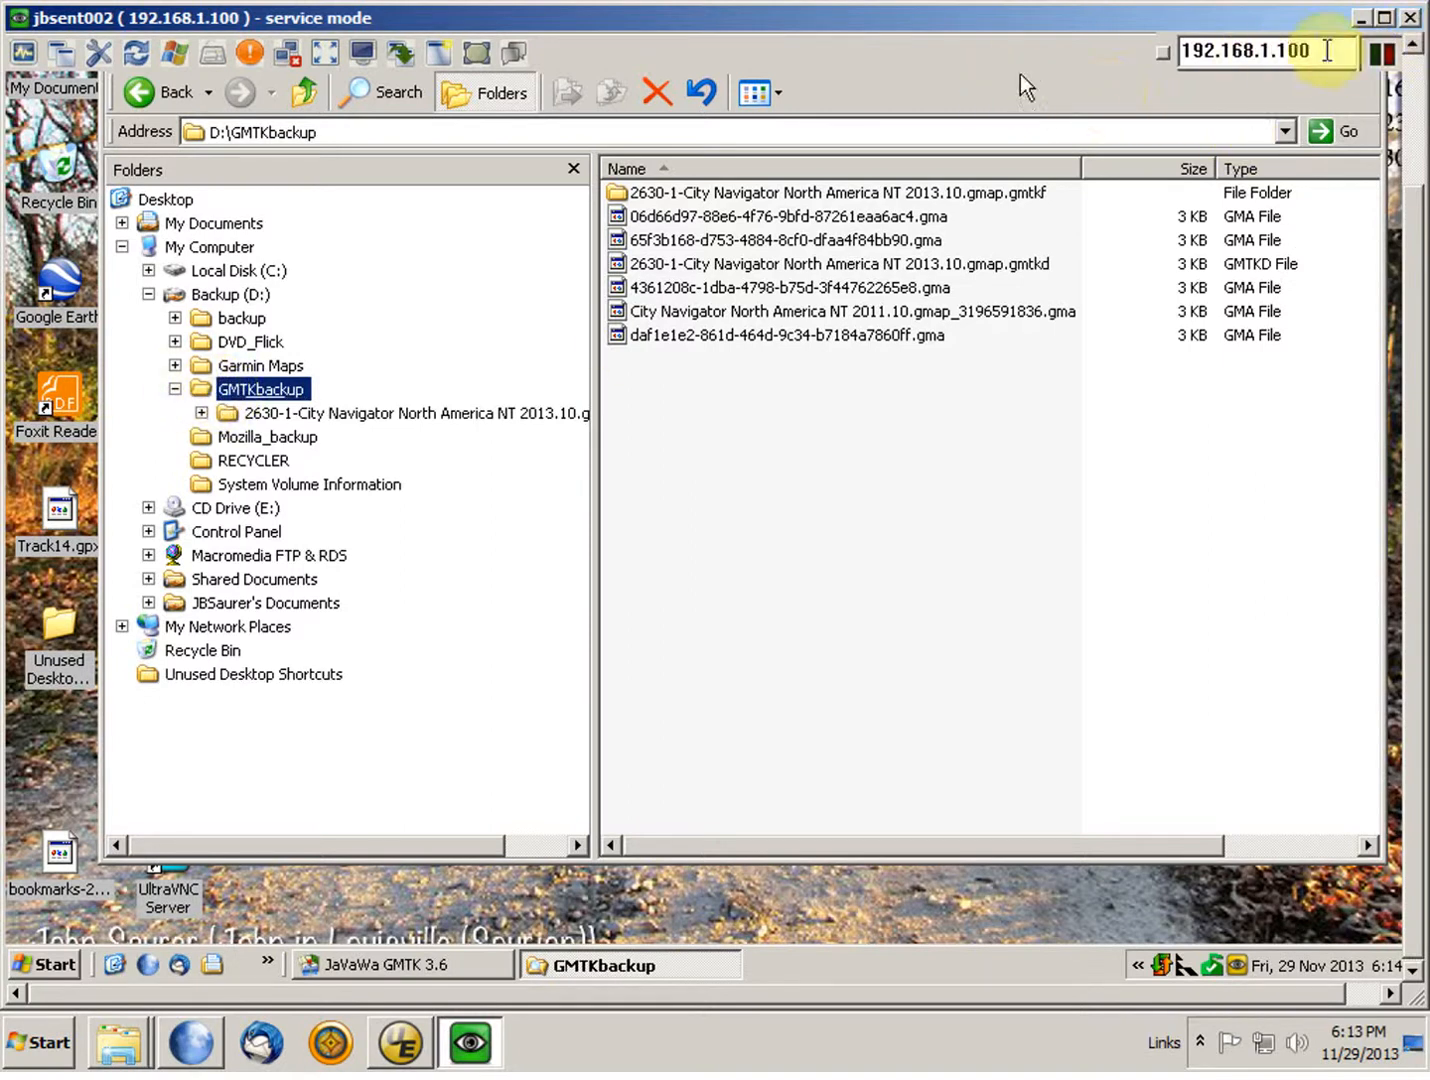
# Step: Close the remote computer session and expand Documents and My Documents in the local folder tree to locate the GMTKbackup folder
pyautogui.click(1411, 16)
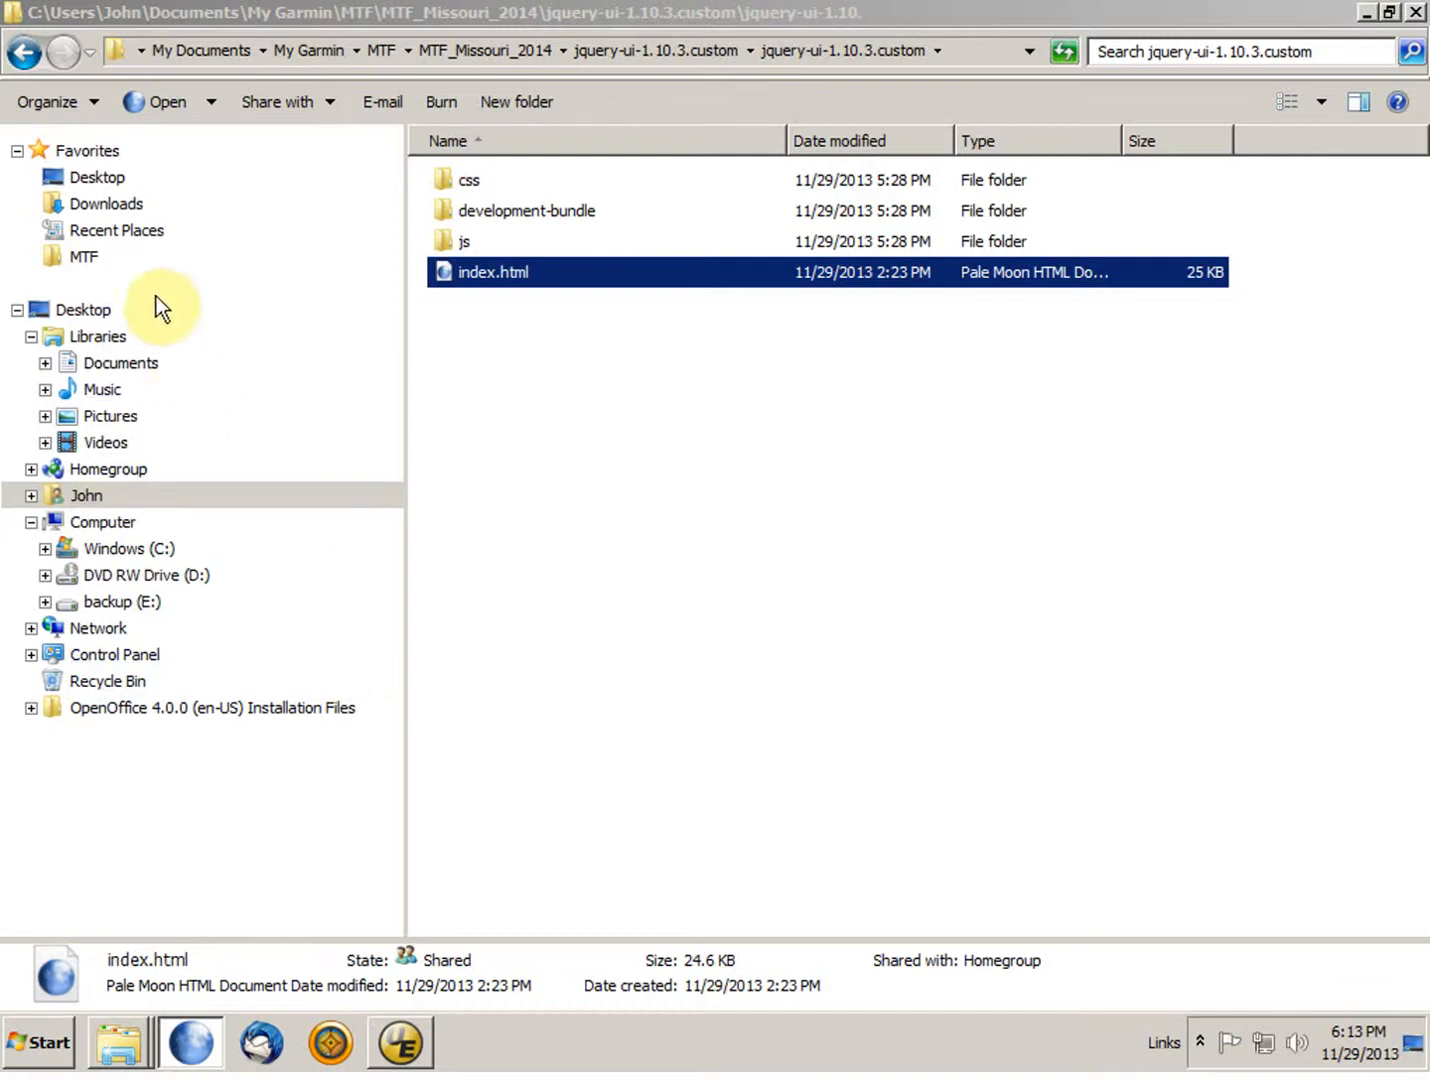
pyautogui.click(92, 211)
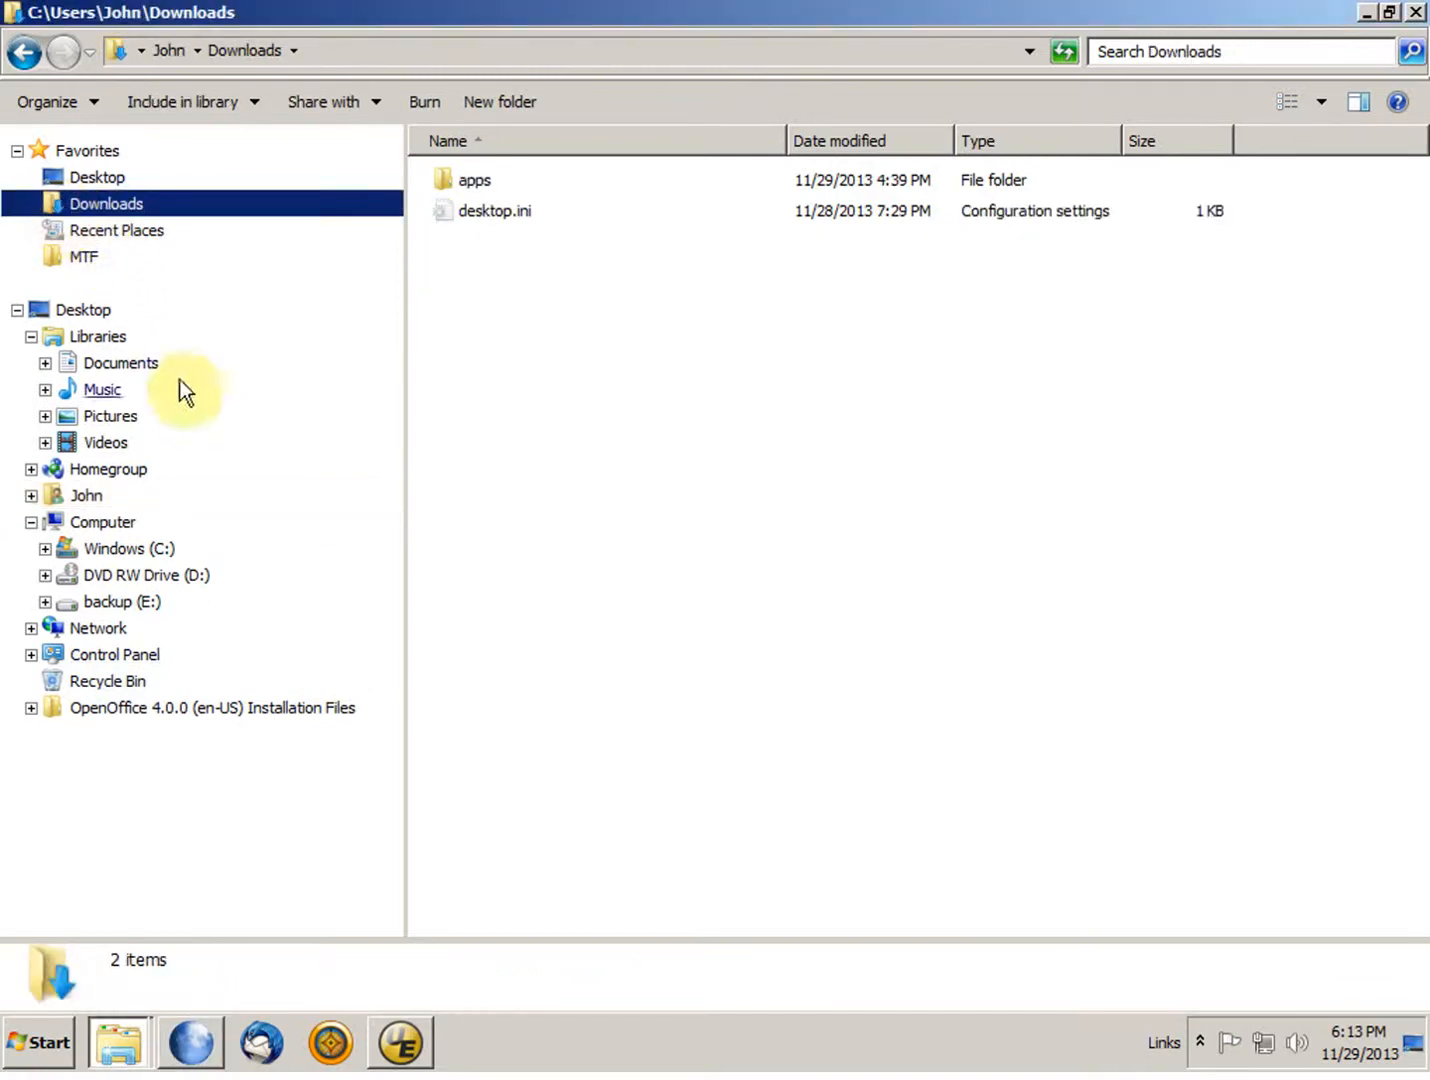
pyautogui.click(44, 363)
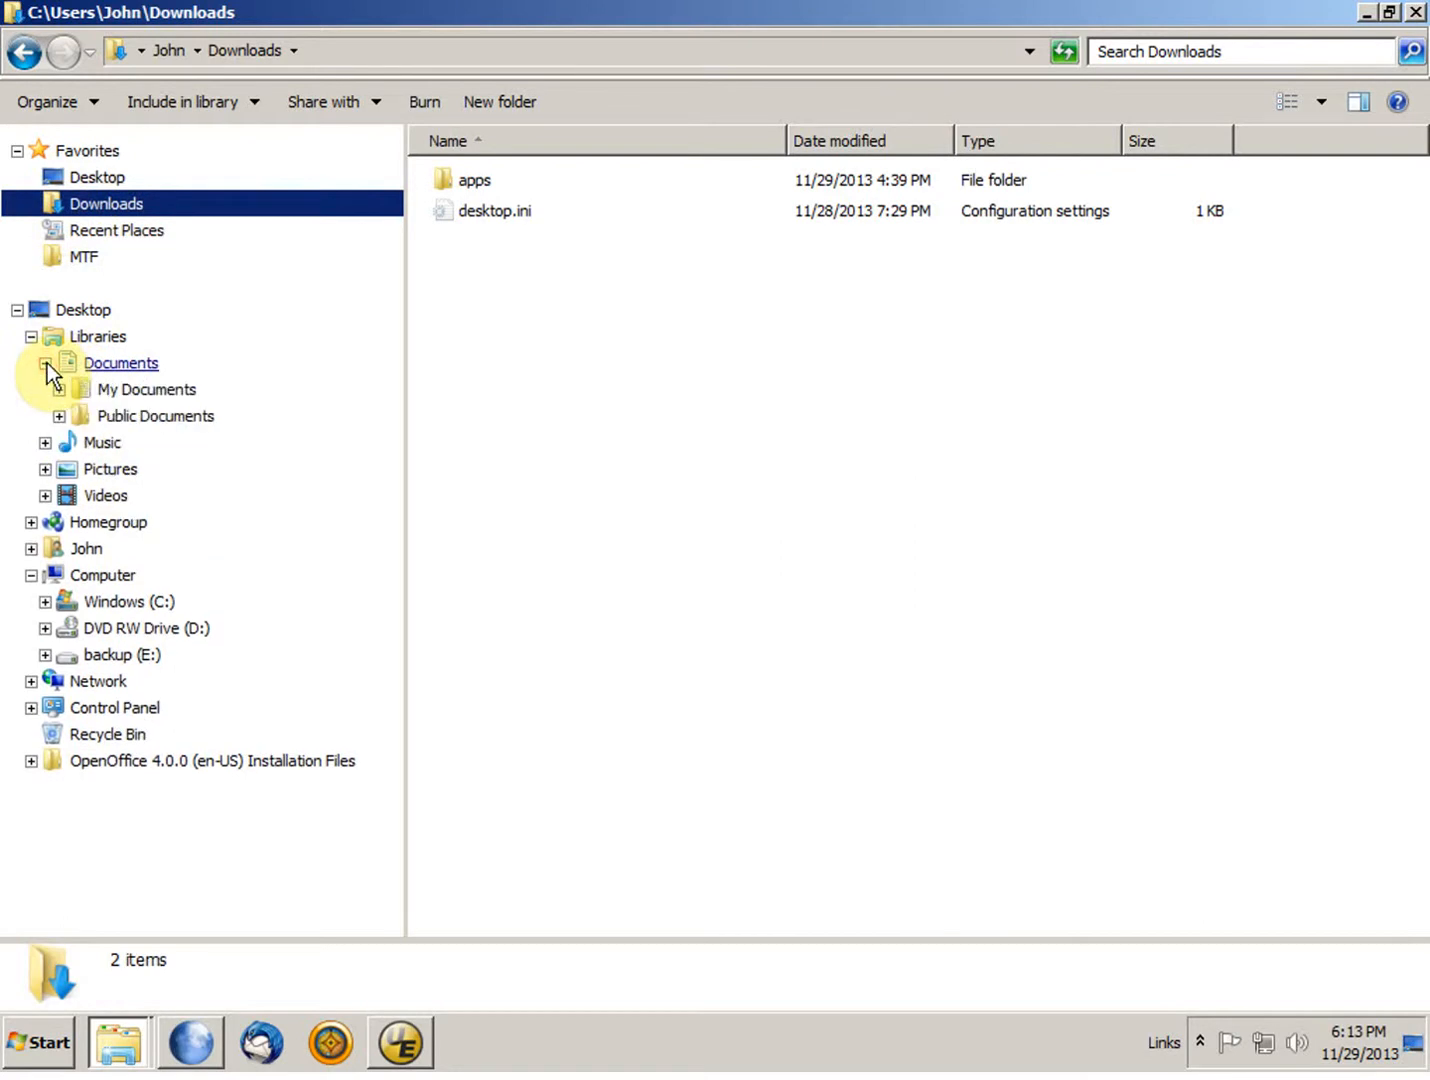
pyautogui.click(59, 388)
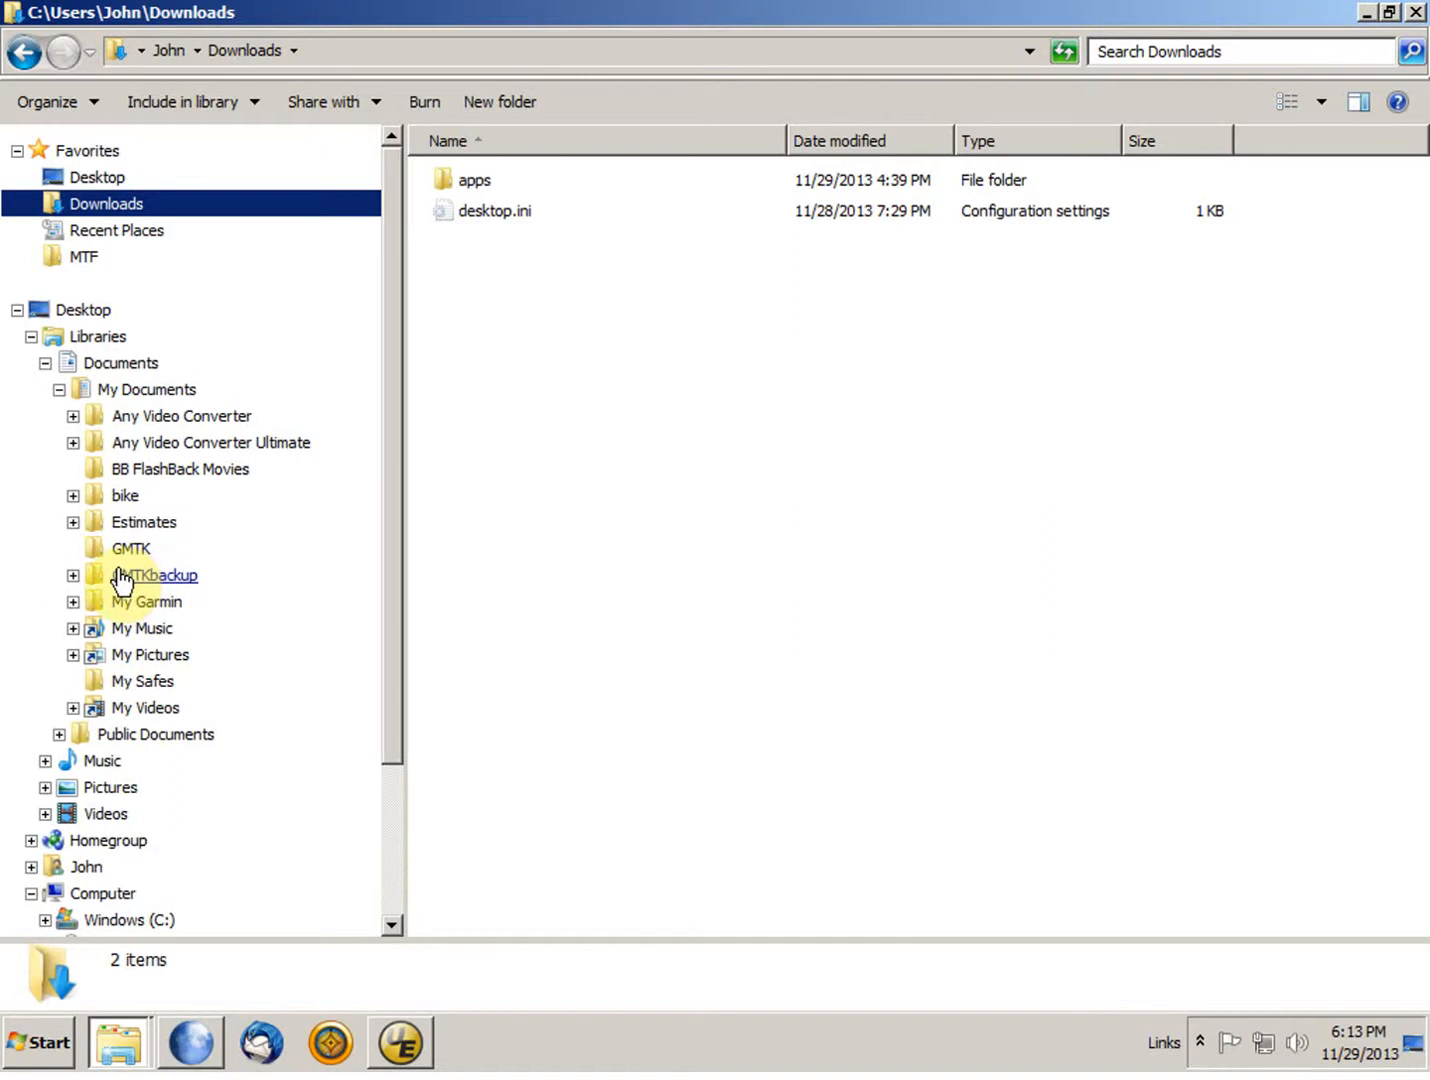
# Step: Launch JaVaWa GMTK on the local computer from the installed programs
pyautogui.click(50, 1043)
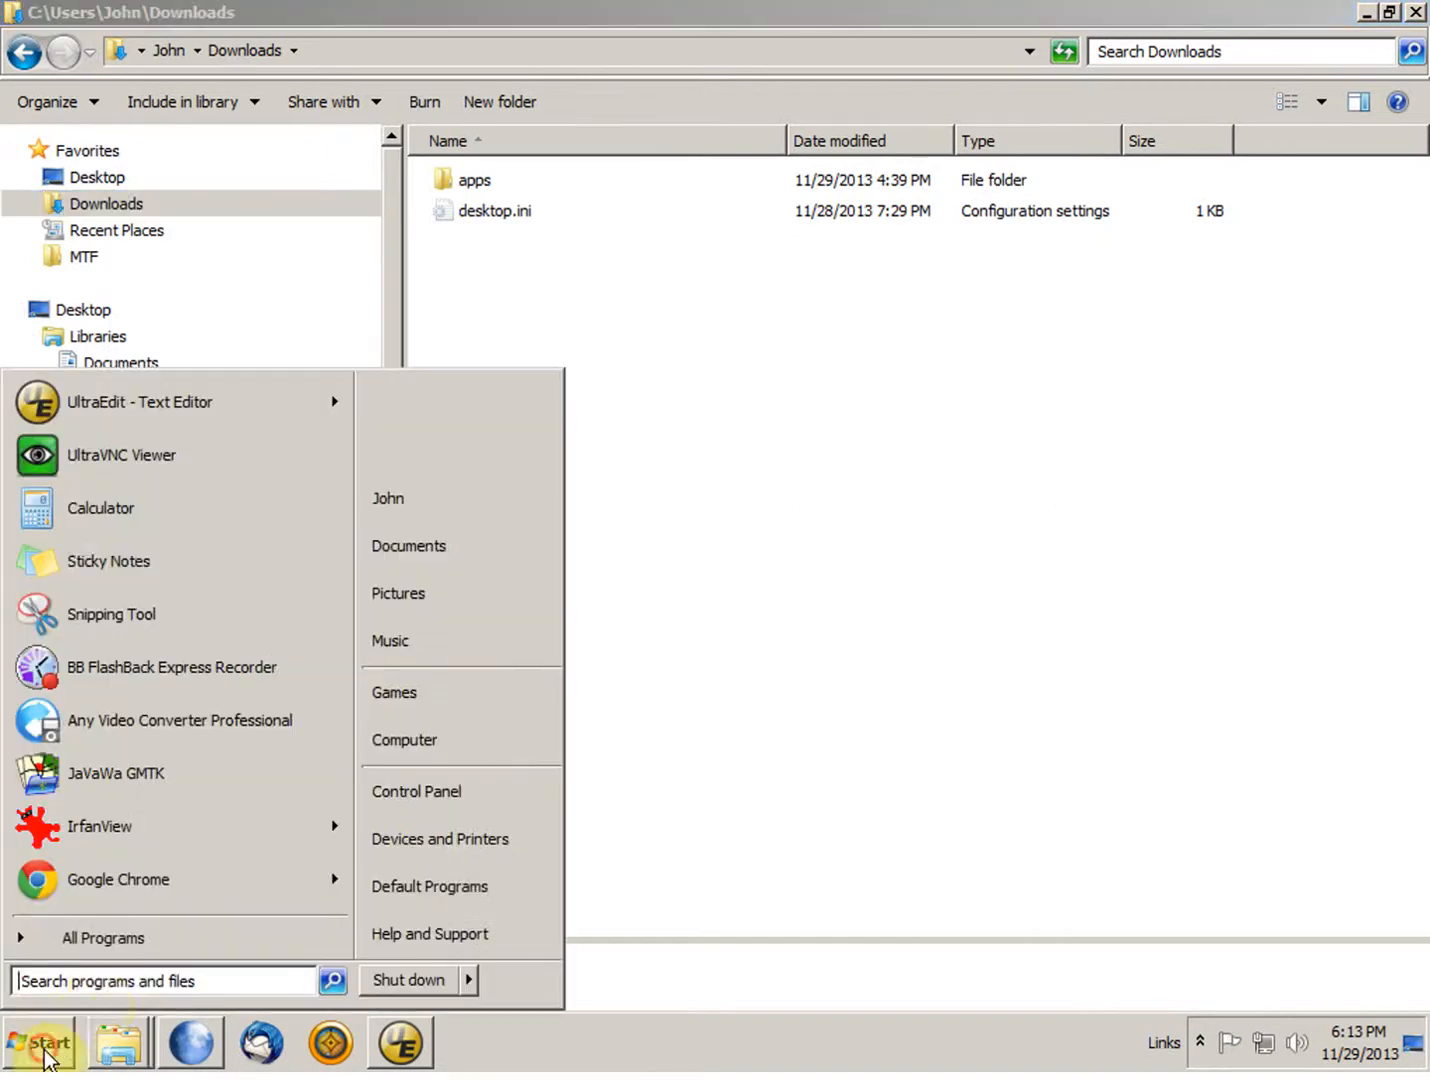
pyautogui.click(139, 936)
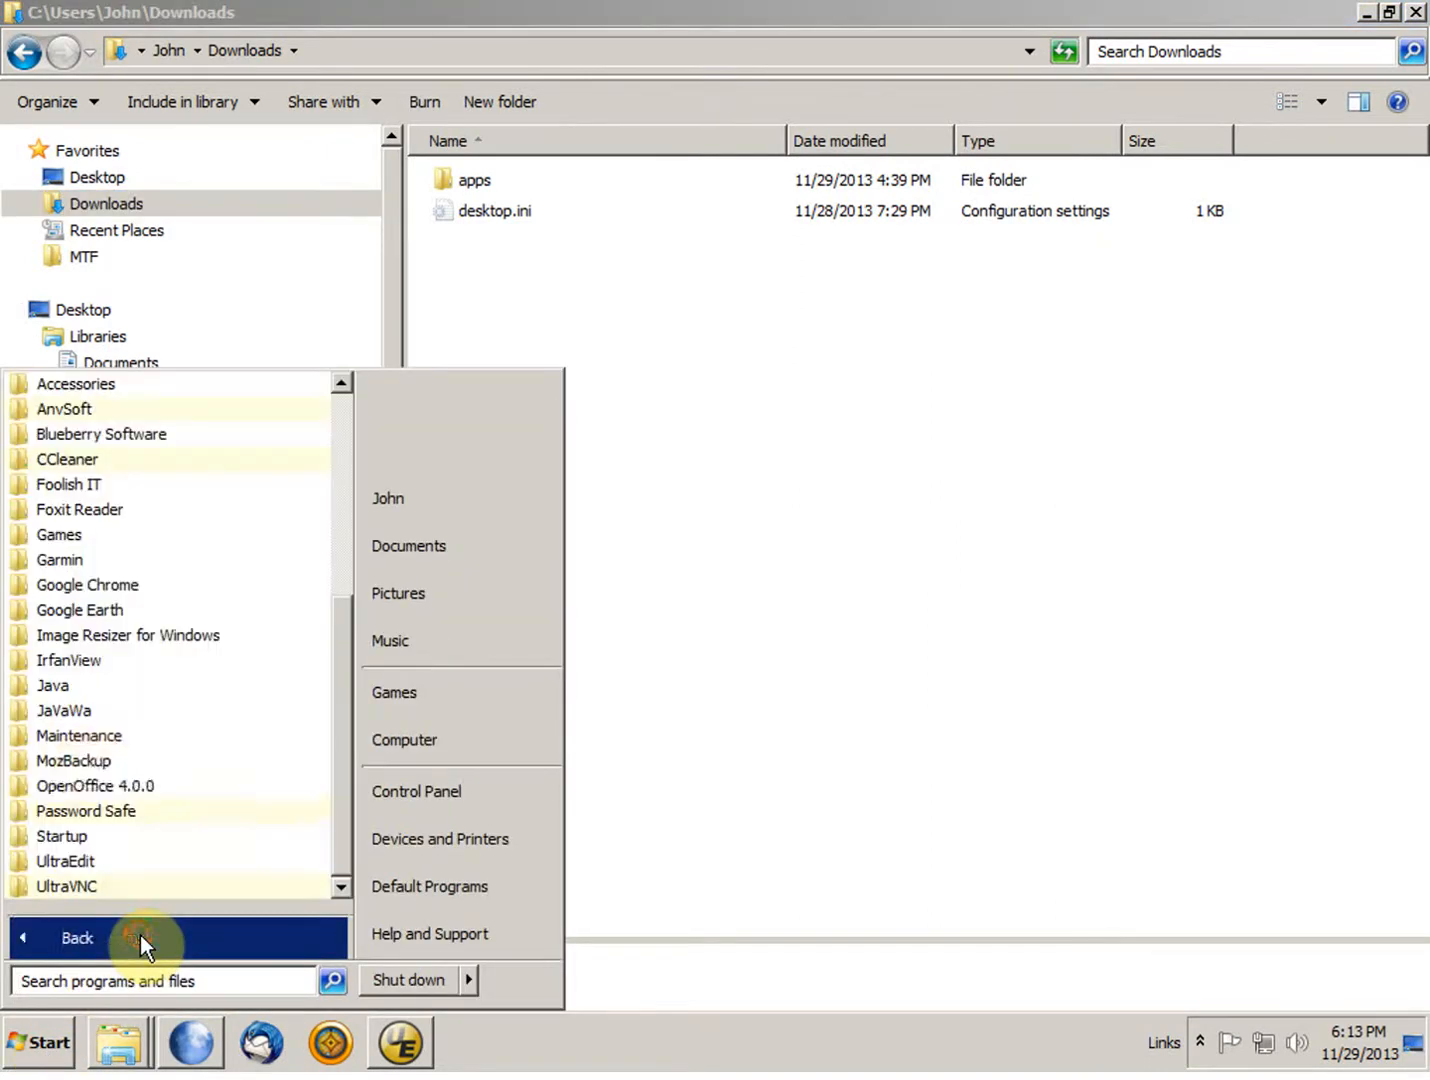
pyautogui.click(95, 711)
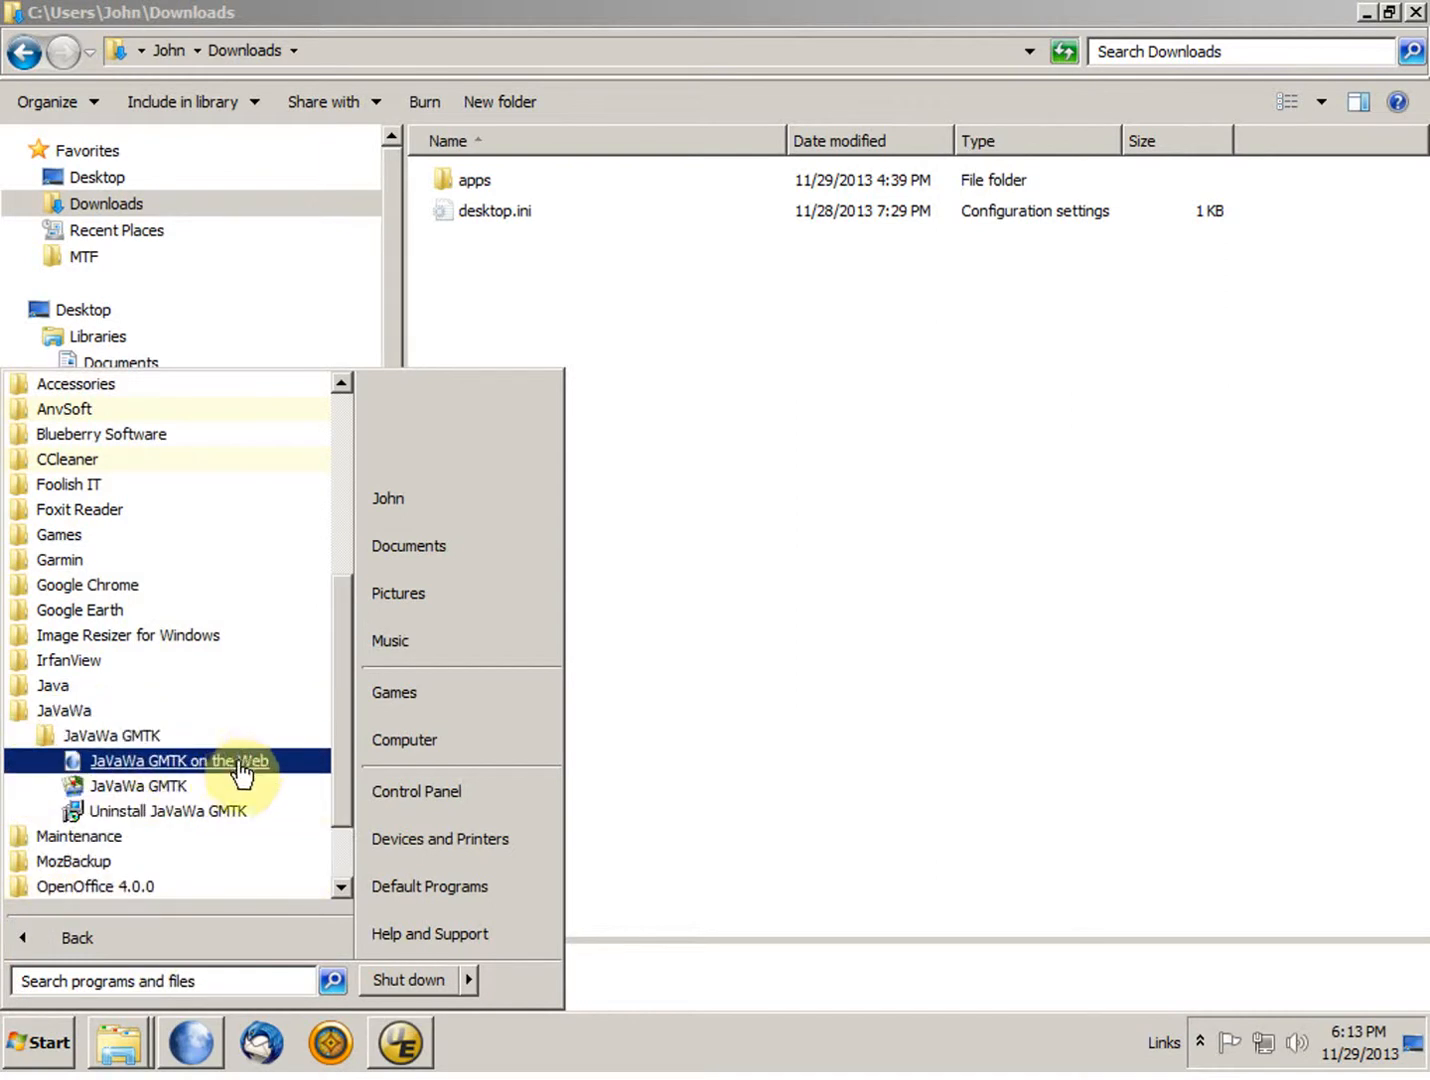
pyautogui.click(163, 790)
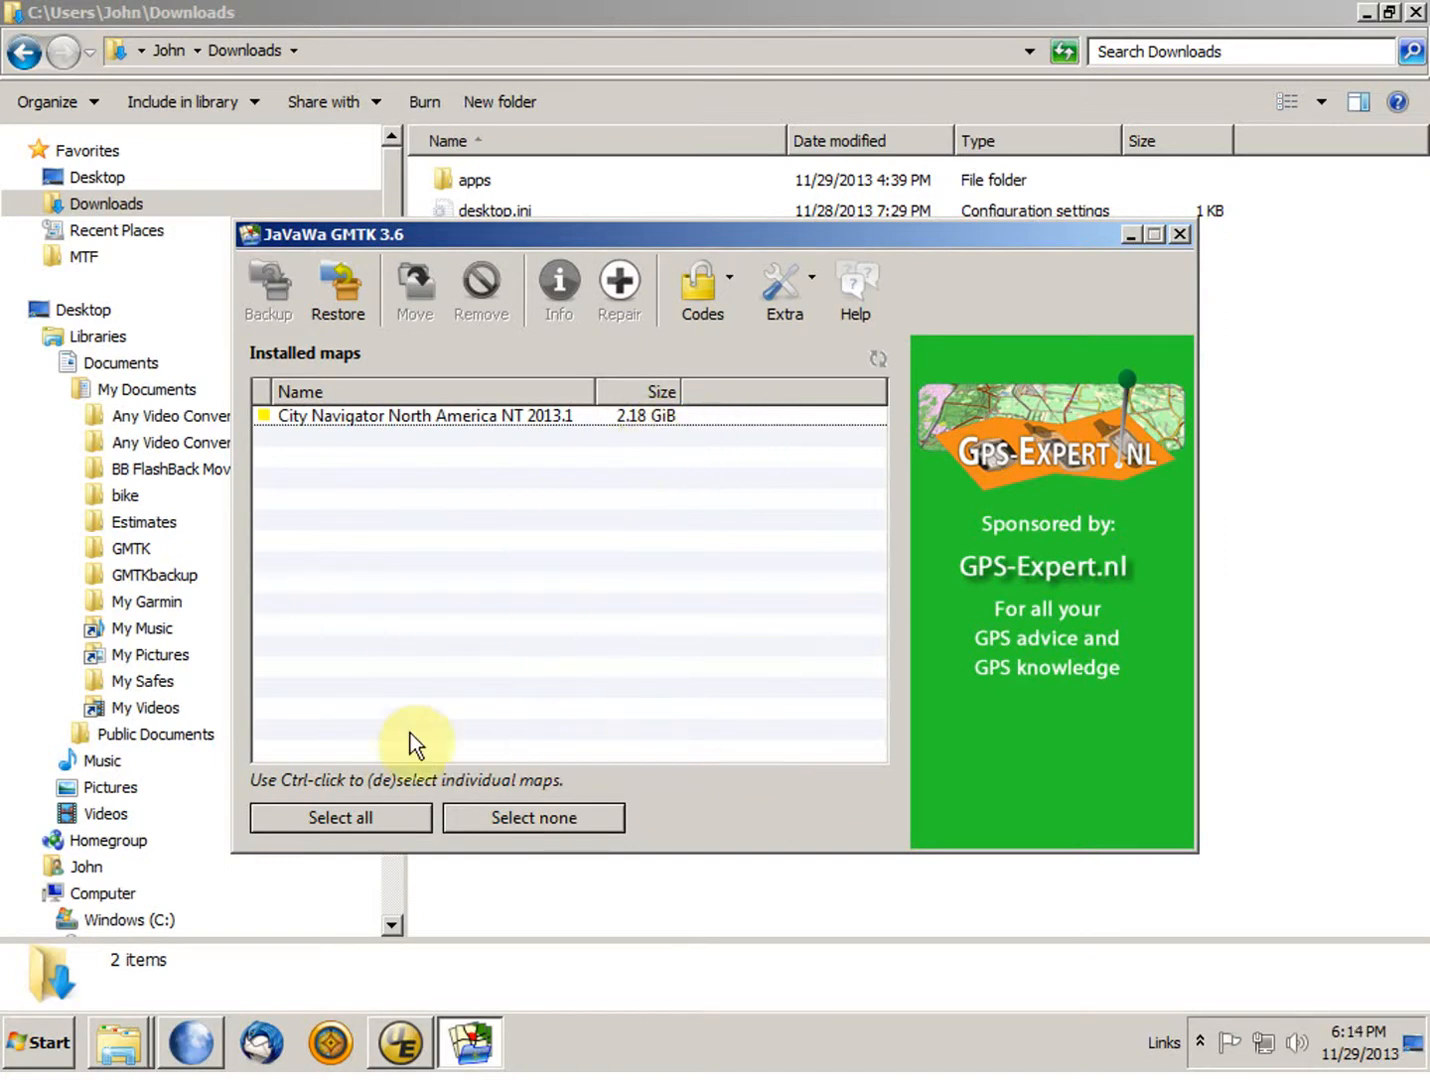
# Step: Try to restore a map backup from the GMTKbackup folder in My Documents, chosen as the custom folder
pyautogui.click(340, 287)
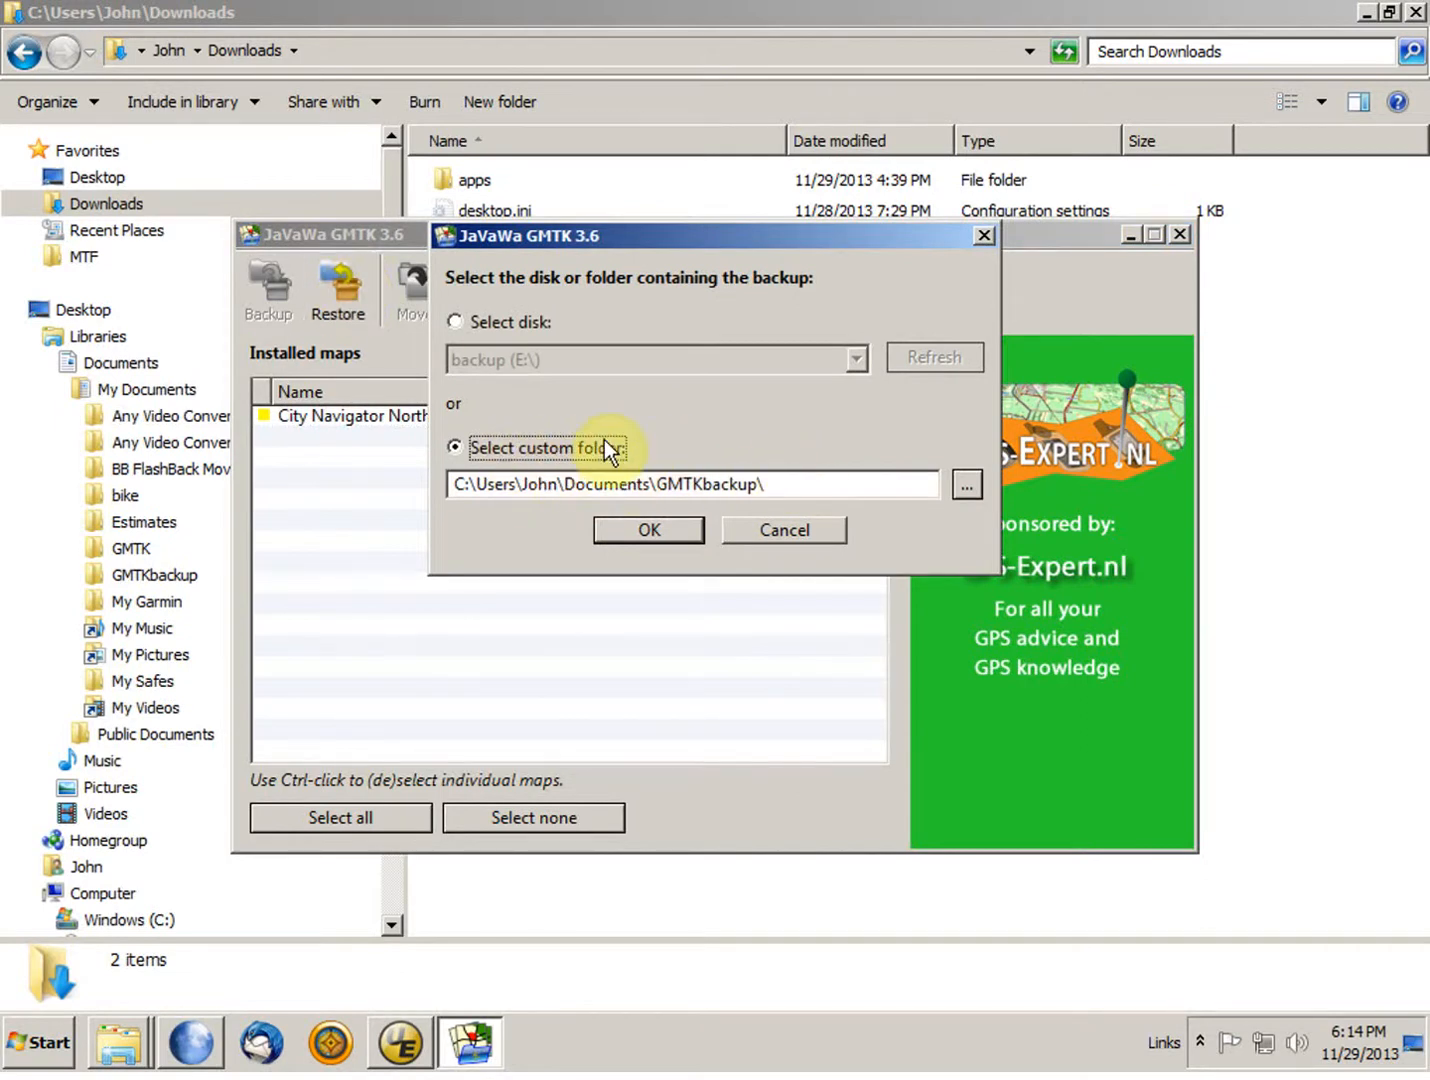
pyautogui.click(968, 485)
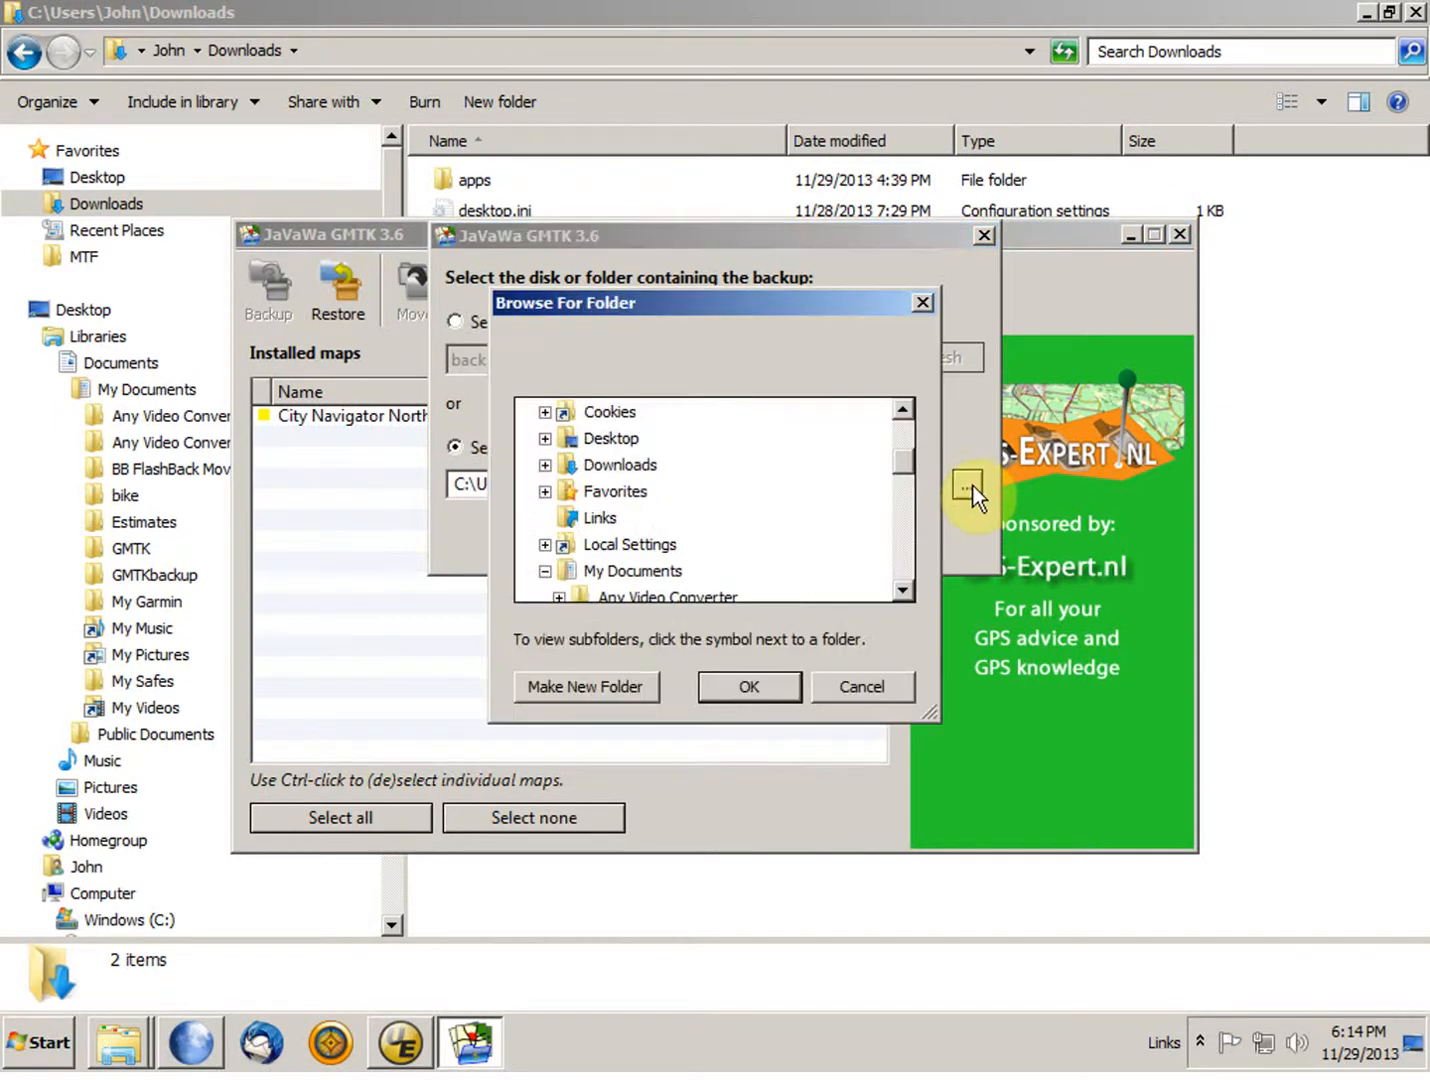
pyautogui.moveTo(901, 460); pyautogui.dragTo(898, 496)
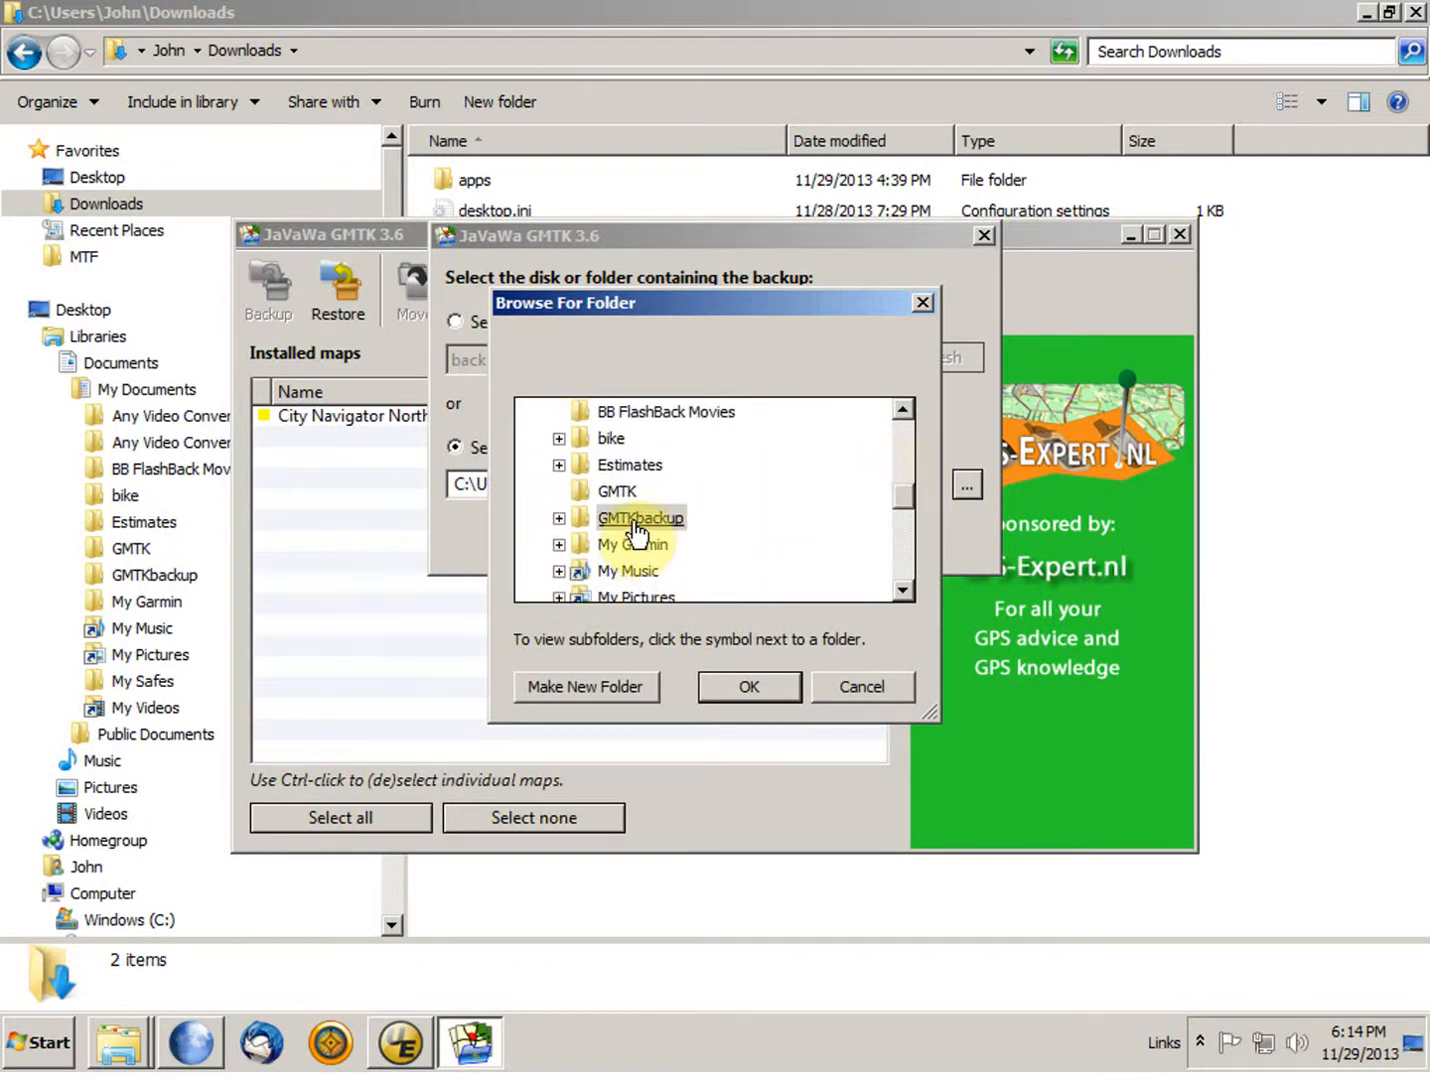
pyautogui.click(582, 520)
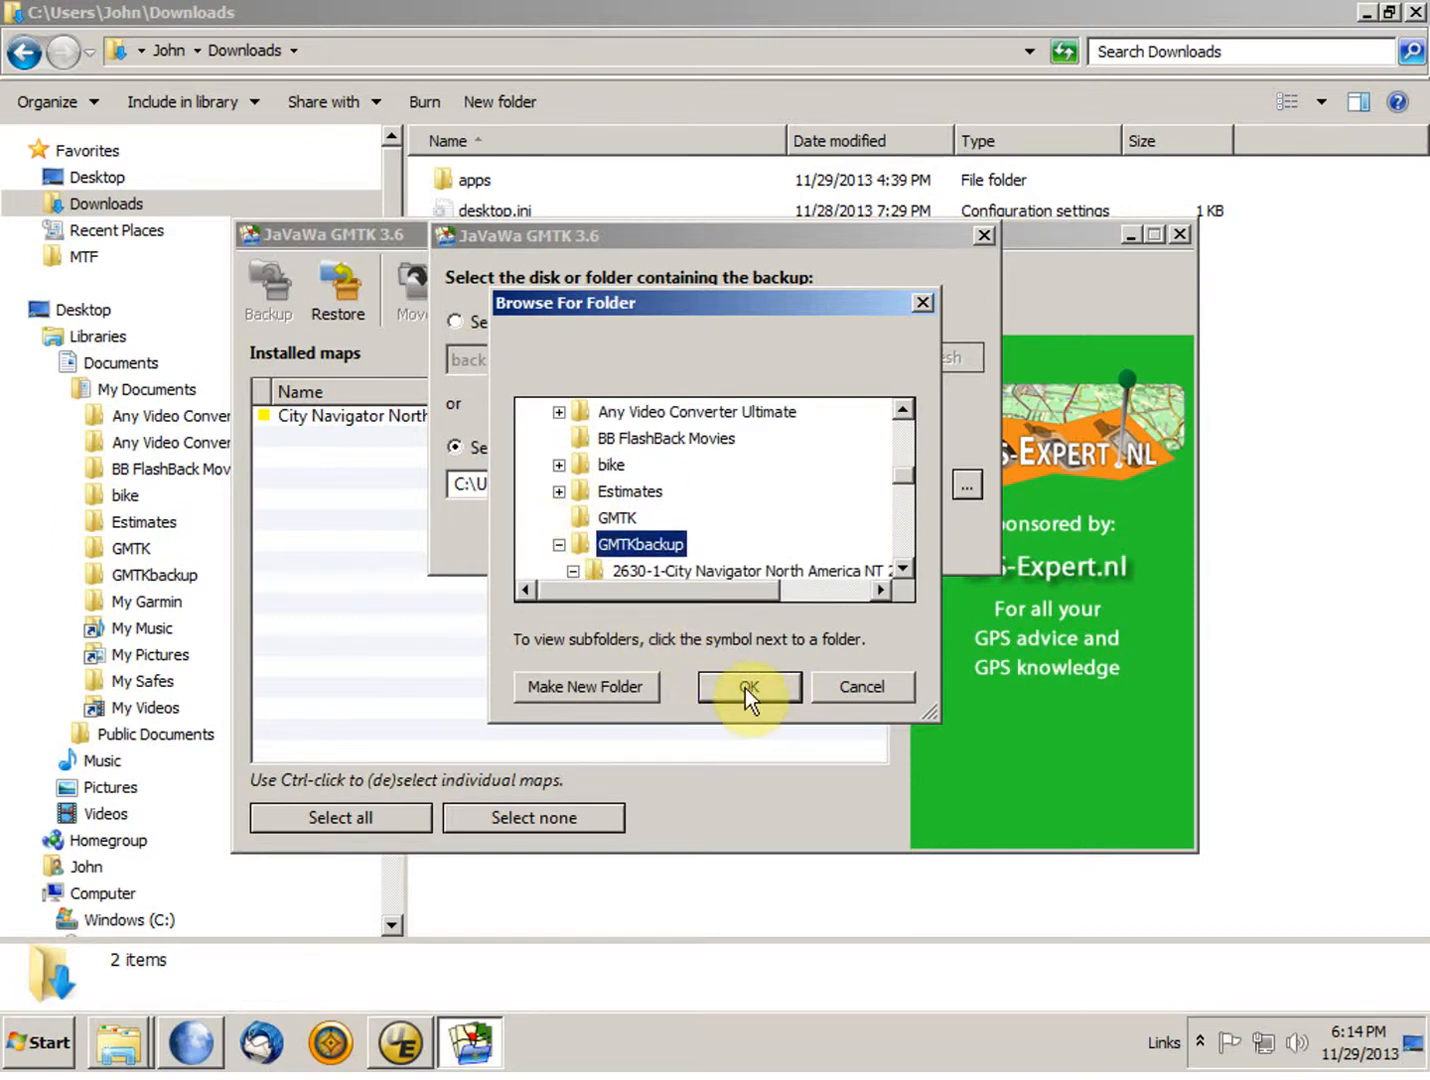
pyautogui.click(745, 688)
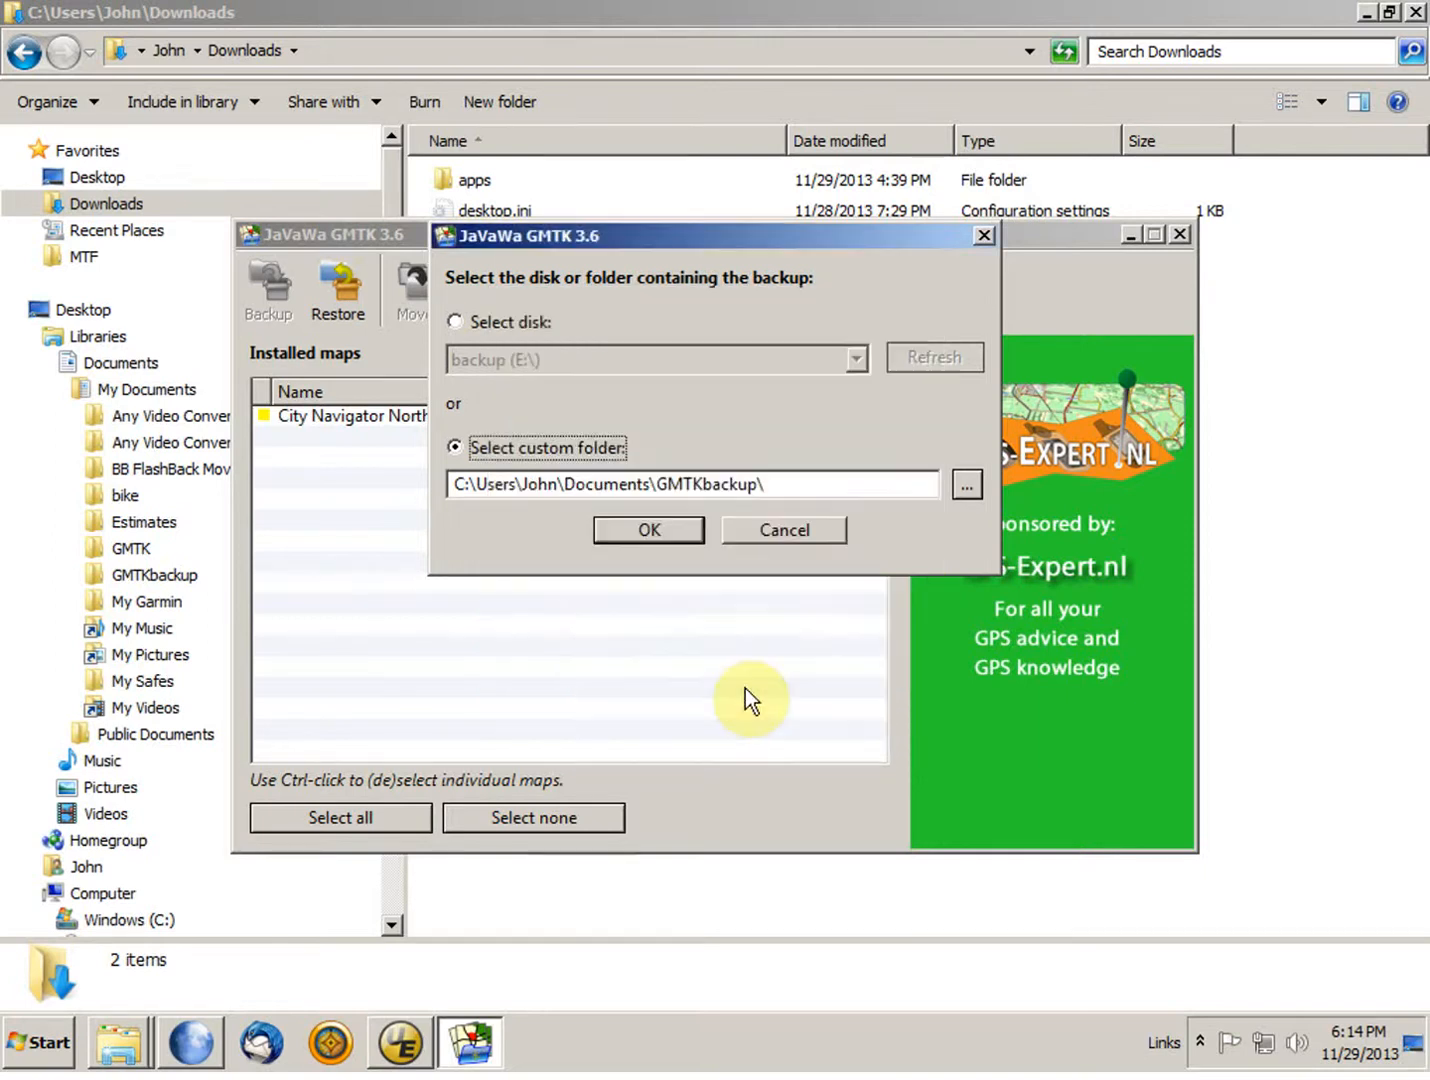
pyautogui.click(675, 533)
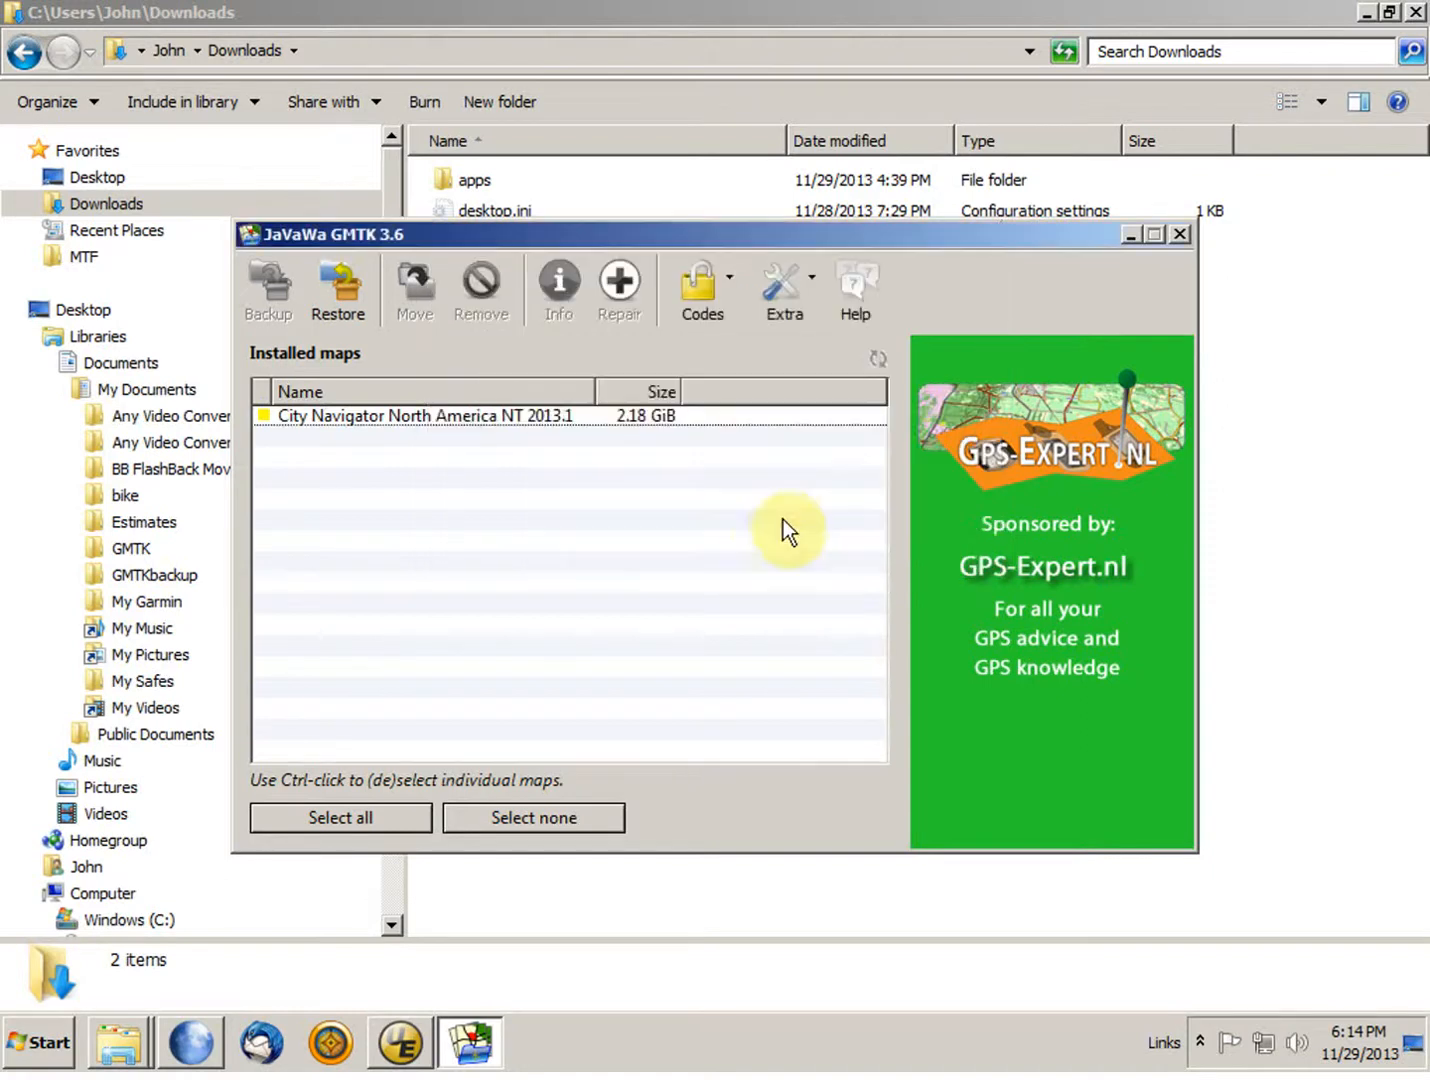
# Step: Switch to Garmin BaseCamp and review the installed map products in the Map Product Manager
pyautogui.click(400, 1043)
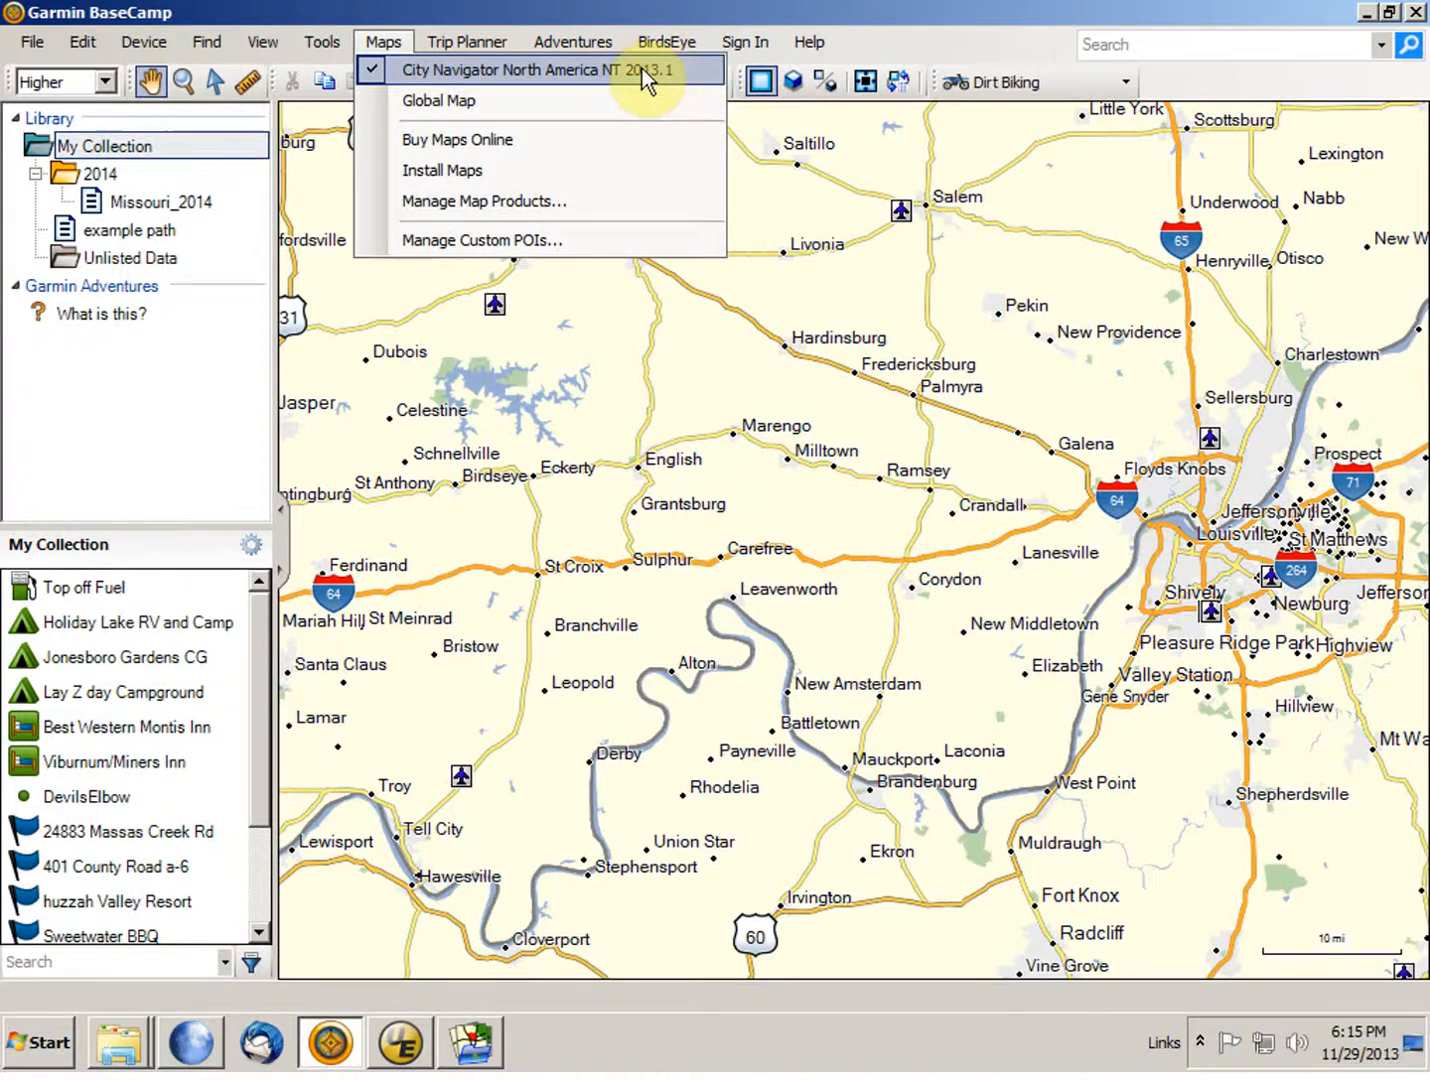
pyautogui.click(526, 202)
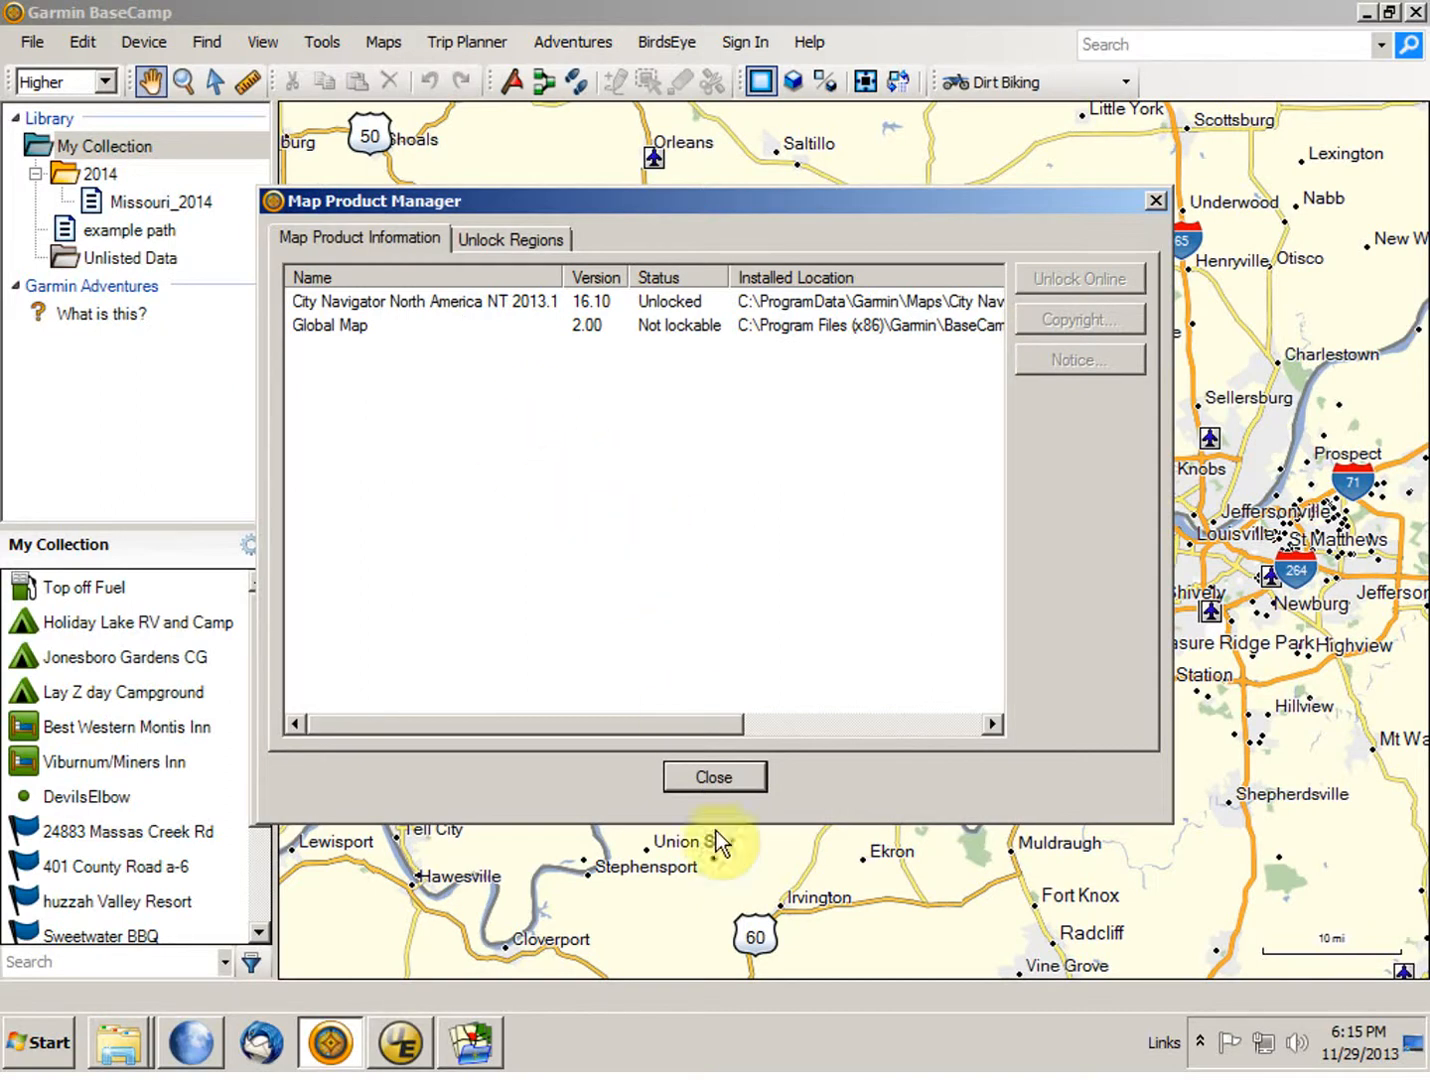
pyautogui.click(712, 776)
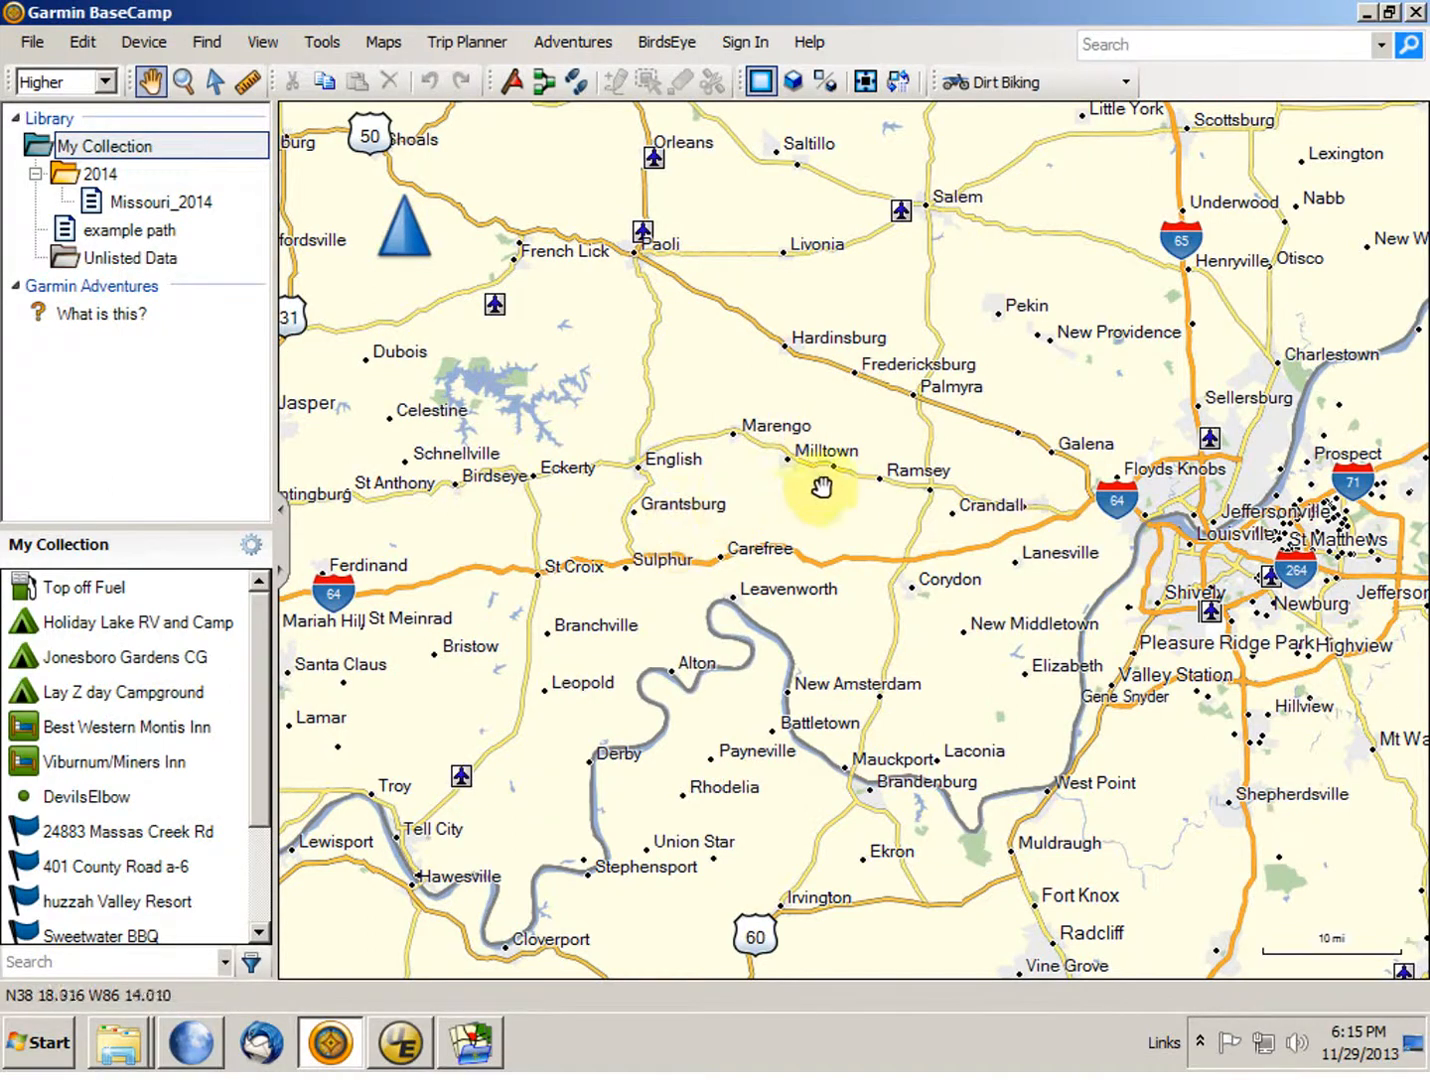
# Step: Display the Global Map and examine its level of detail around Louisville at close and wide zoom
pyautogui.click(382, 42)
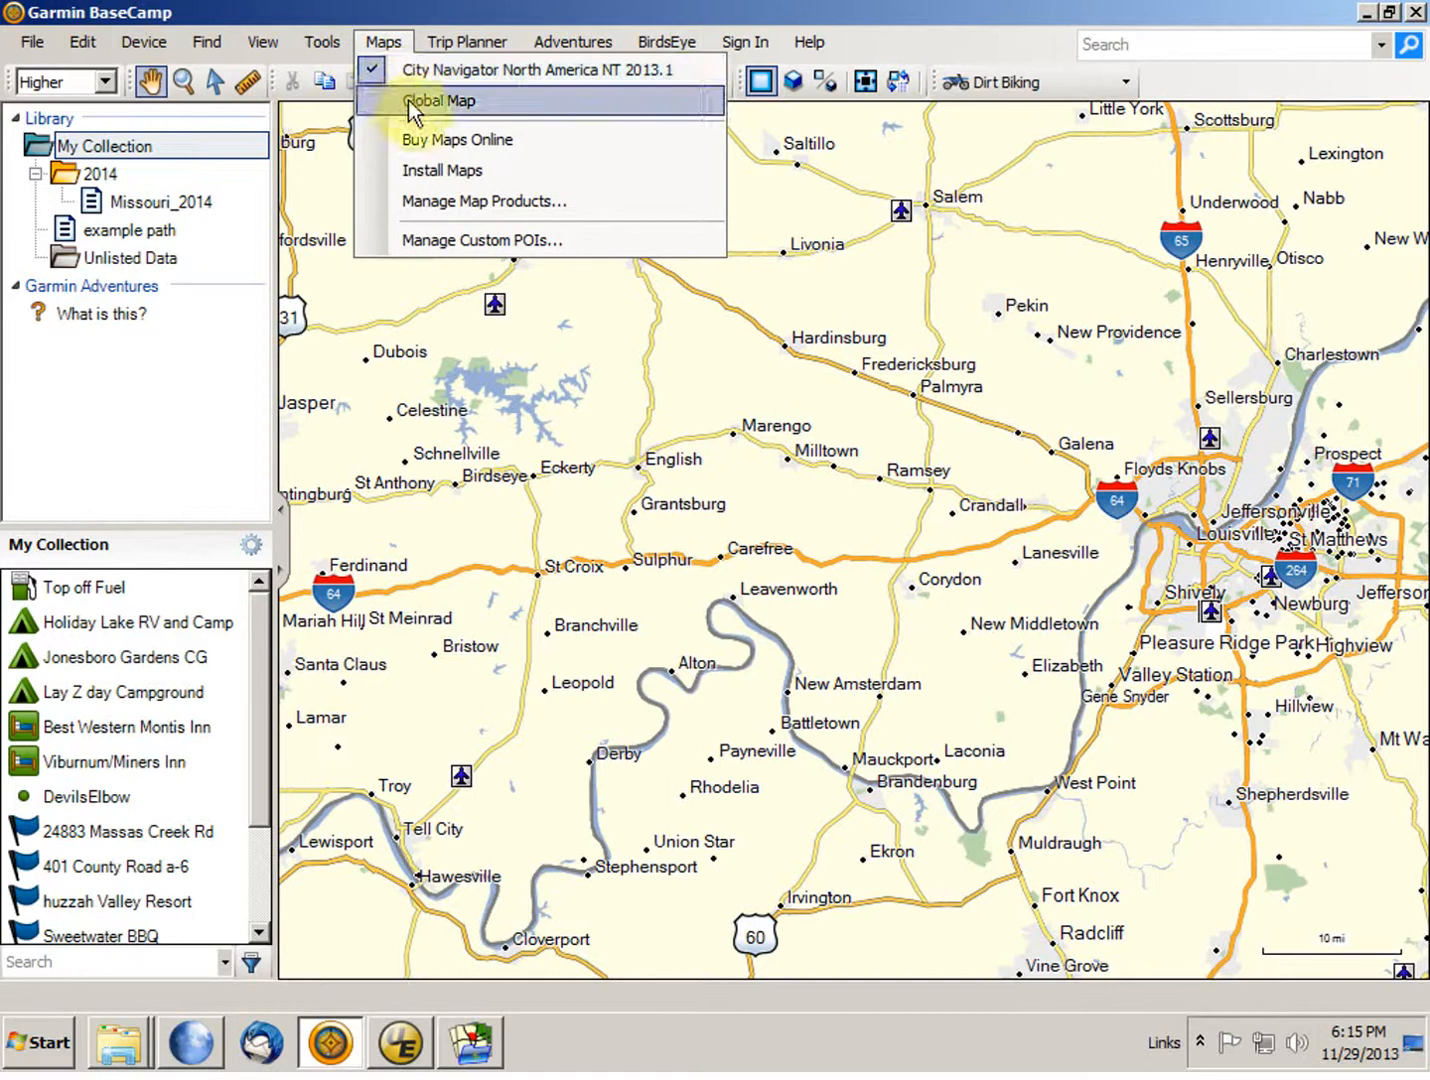
pyautogui.click(371, 100)
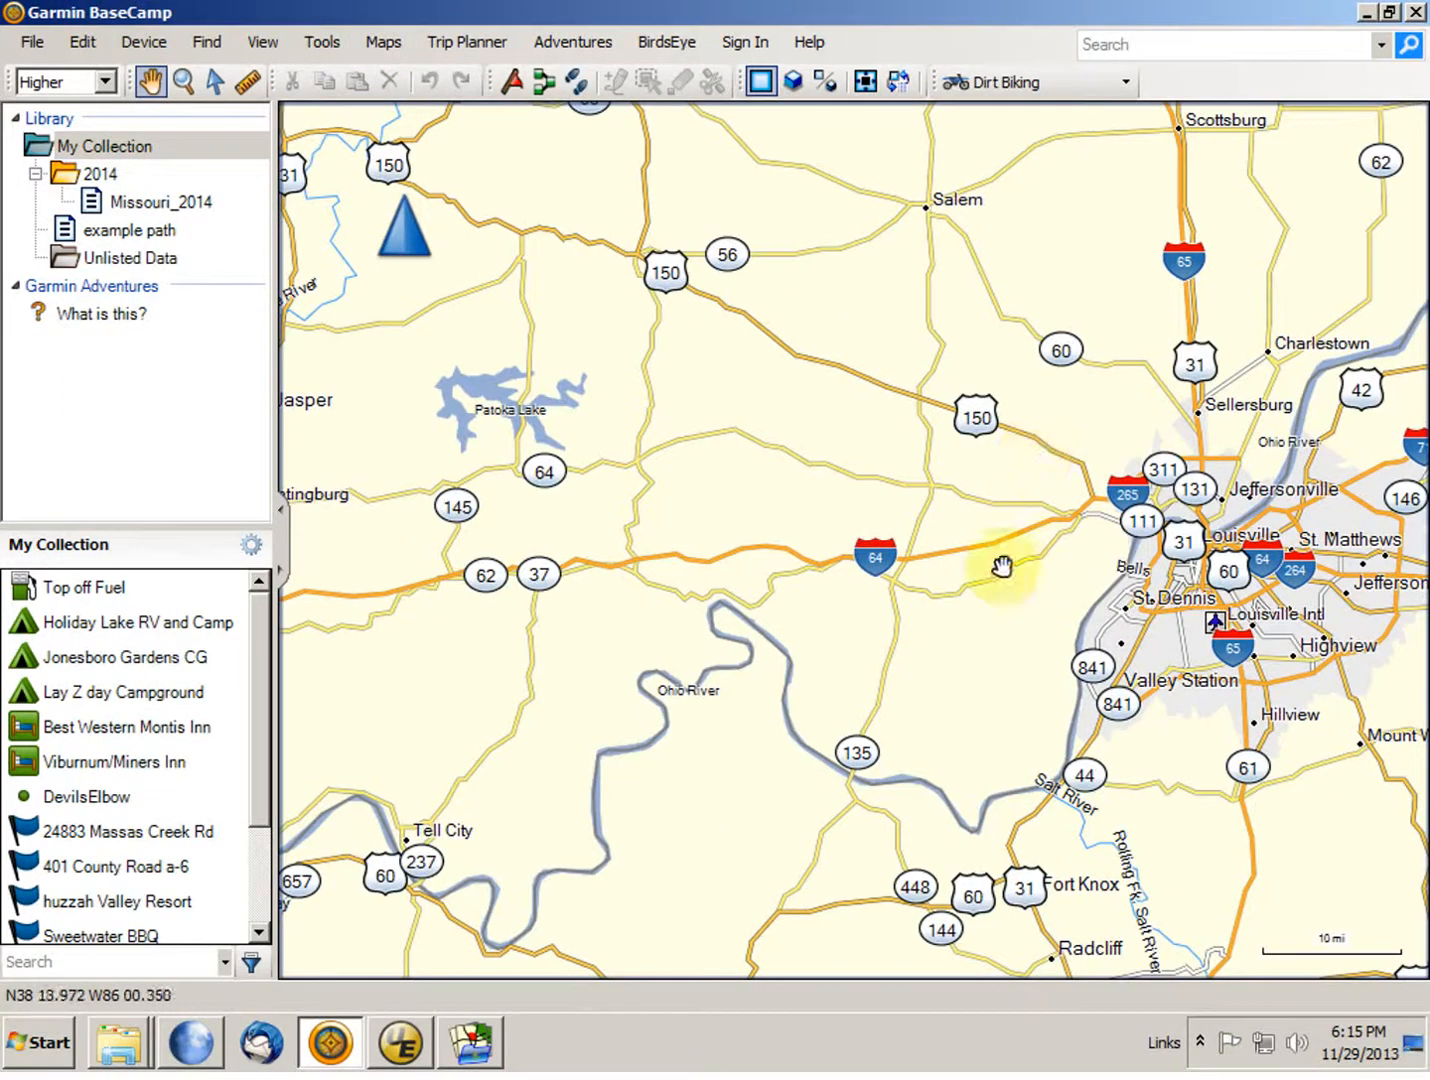
pyautogui.moveTo(1003, 643); pyautogui.dragTo(888, 511)
pyautogui.scroll(5, 888, 511)
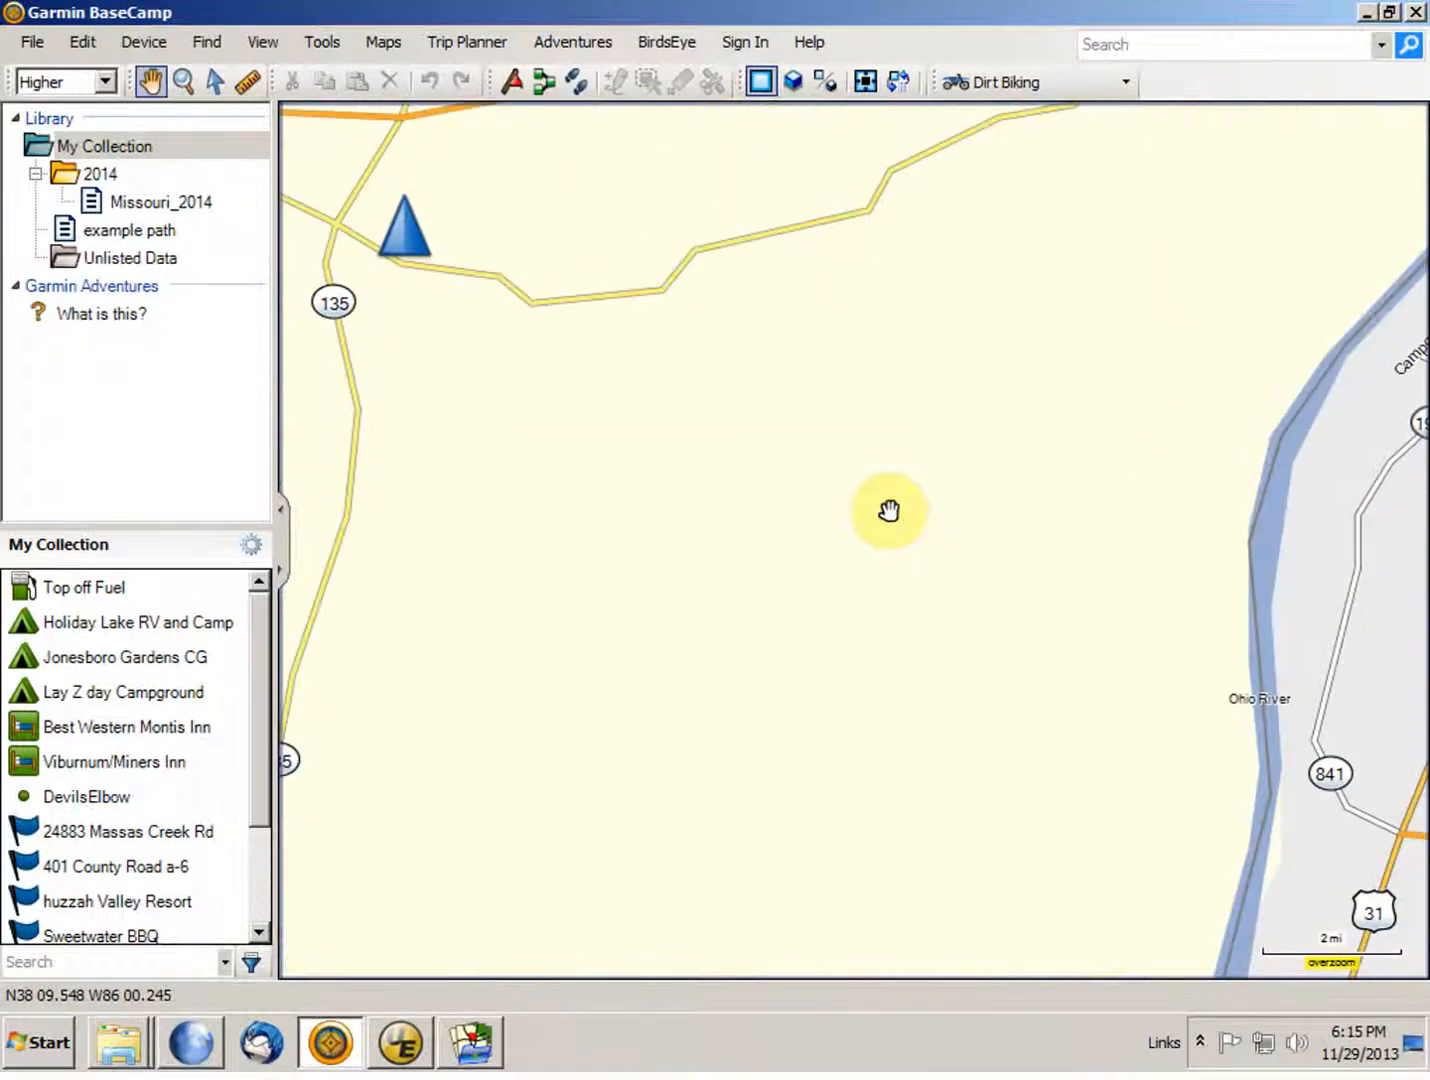
pyautogui.moveTo(986, 577); pyautogui.dragTo(422, 434)
pyautogui.moveTo(1166, 412); pyautogui.dragTo(767, 711)
pyautogui.scroll(-2, 772, 706)
pyautogui.scroll(-1, 772, 707)
pyautogui.scroll(-1, 558, 510)
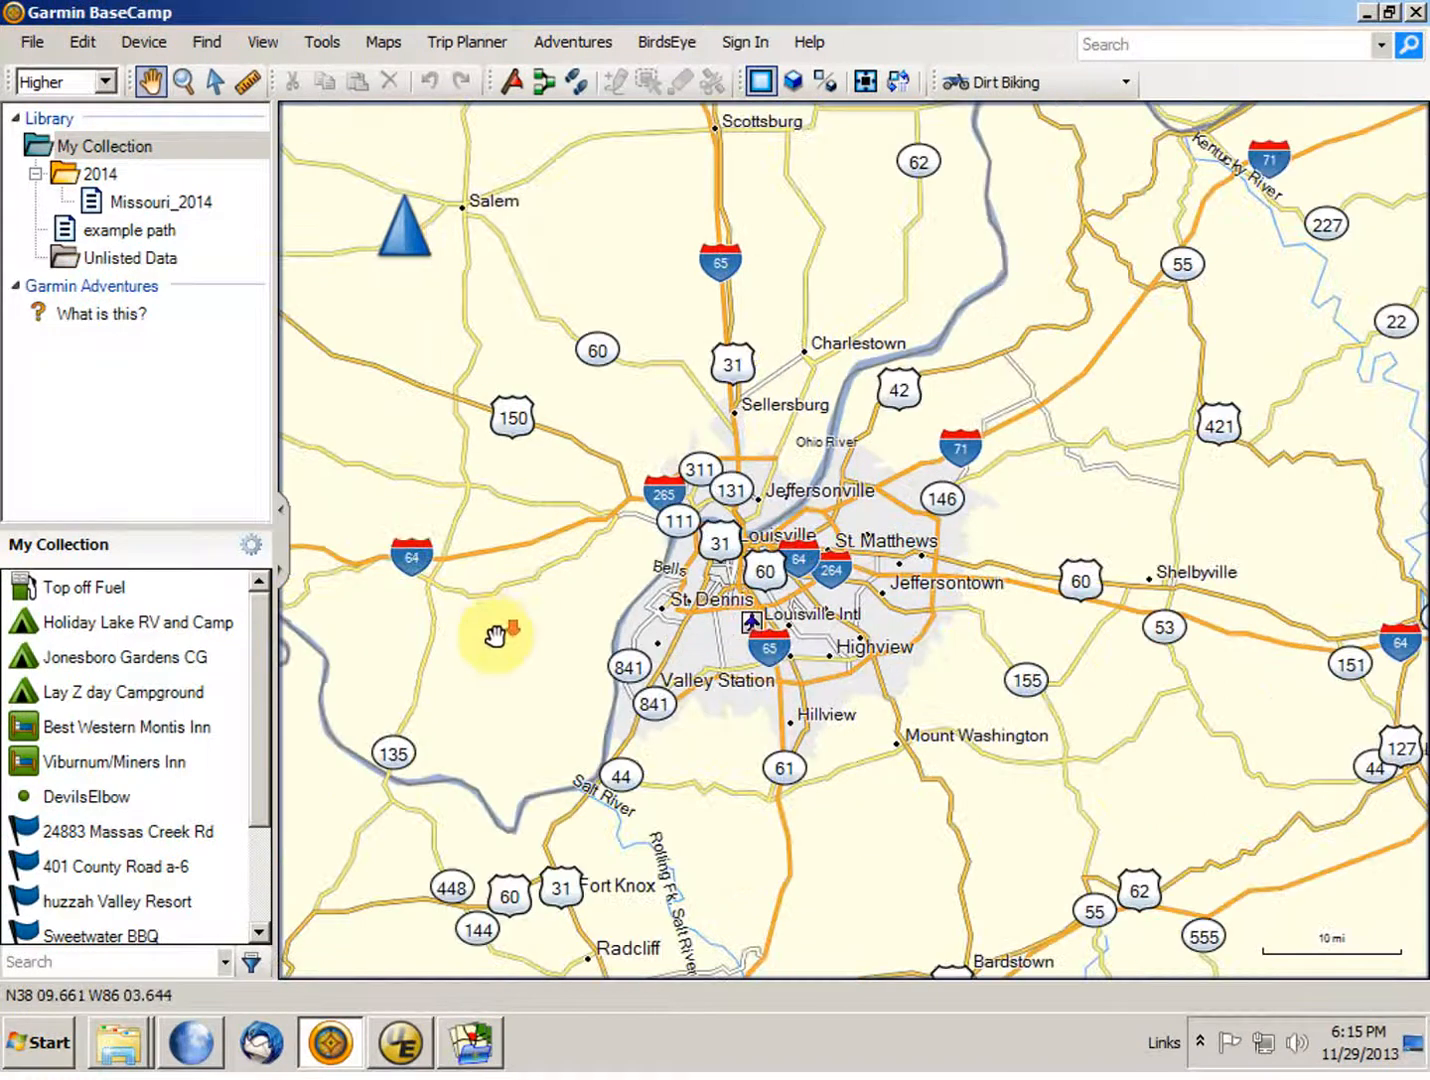
pyautogui.scroll(-1, 497, 627)
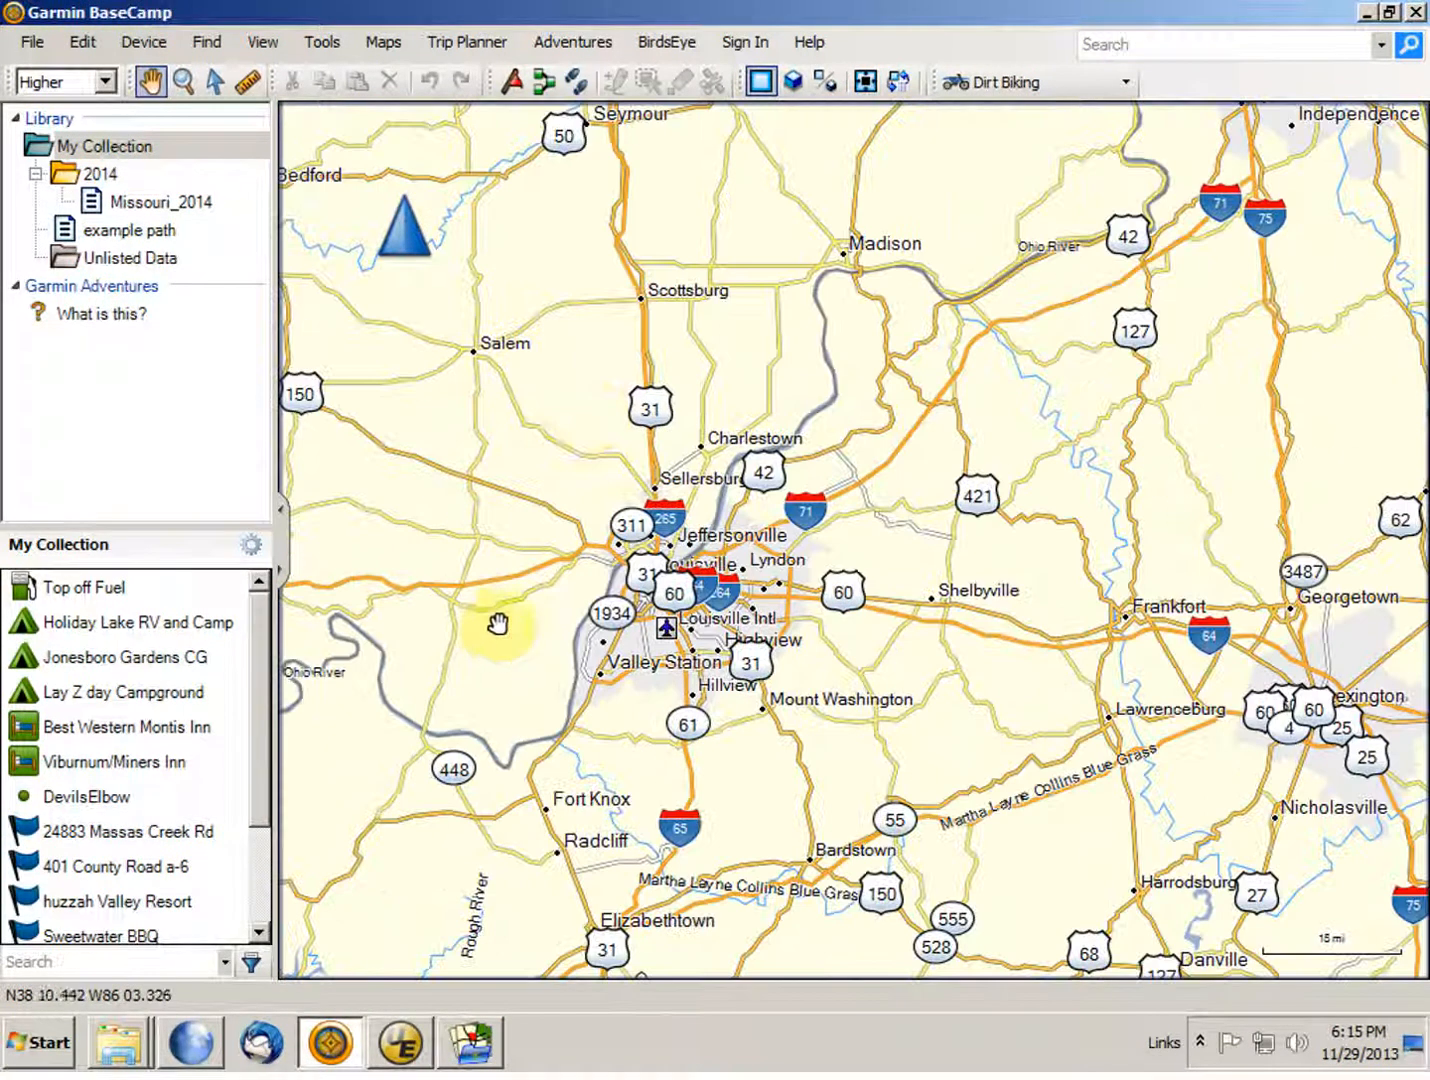
# Step: Switch the displayed map to City Navigator North America NT 2013.1 and examine its road detail around Louisville
pyautogui.click(387, 43)
pyautogui.click(387, 65)
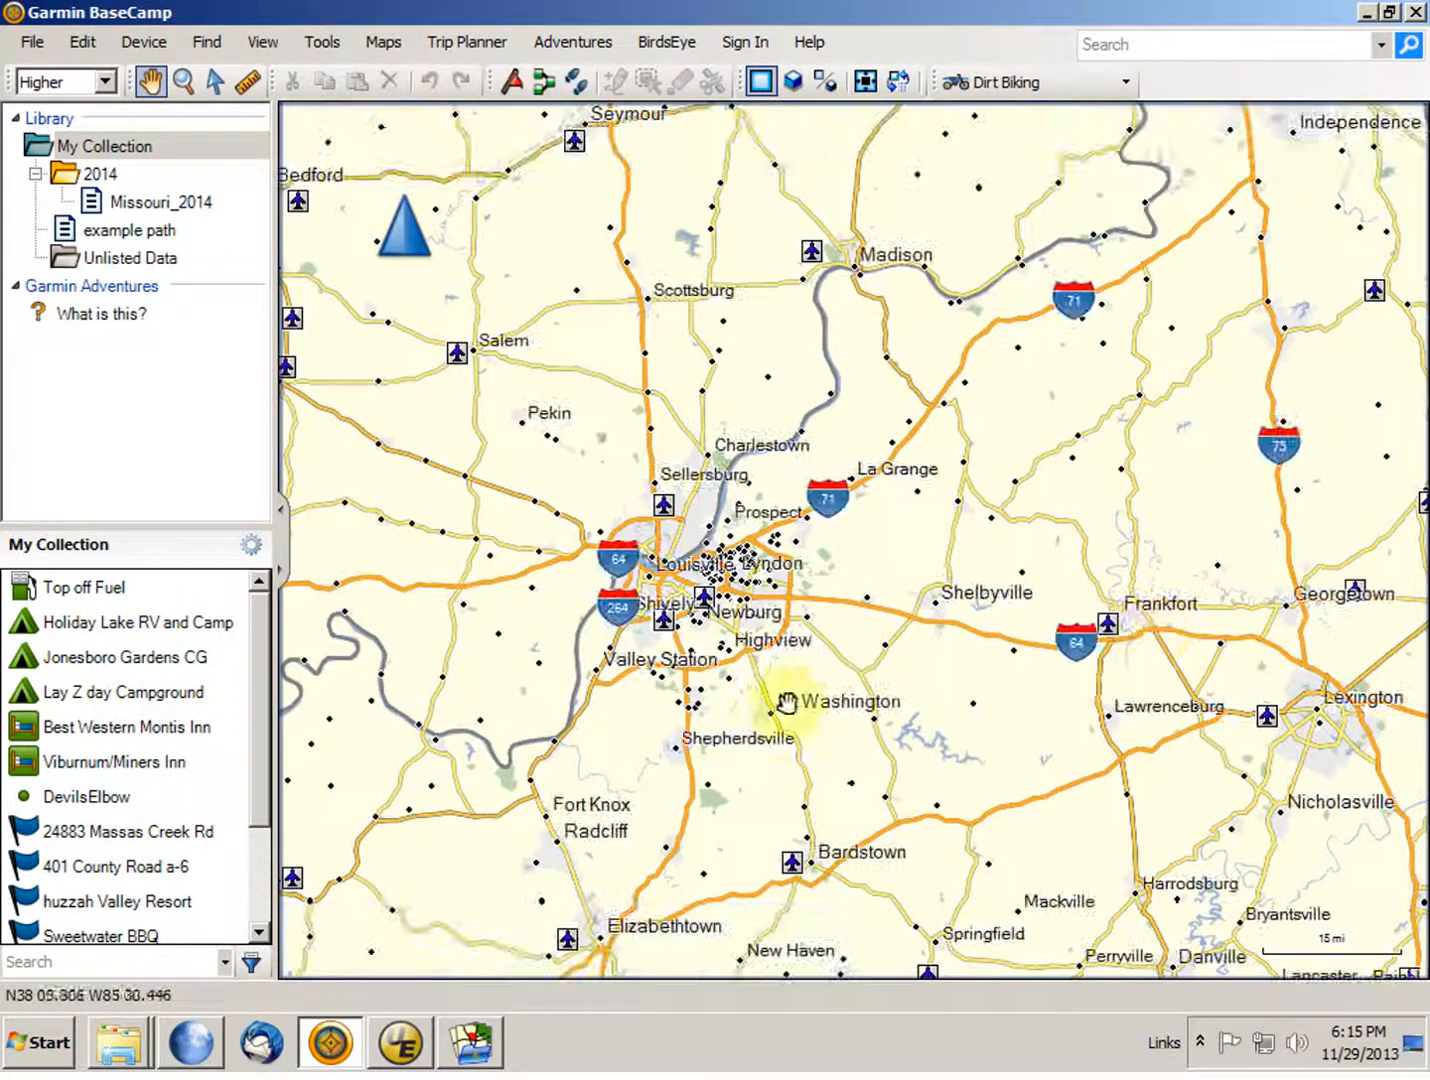
pyautogui.scroll(2, 990, 728)
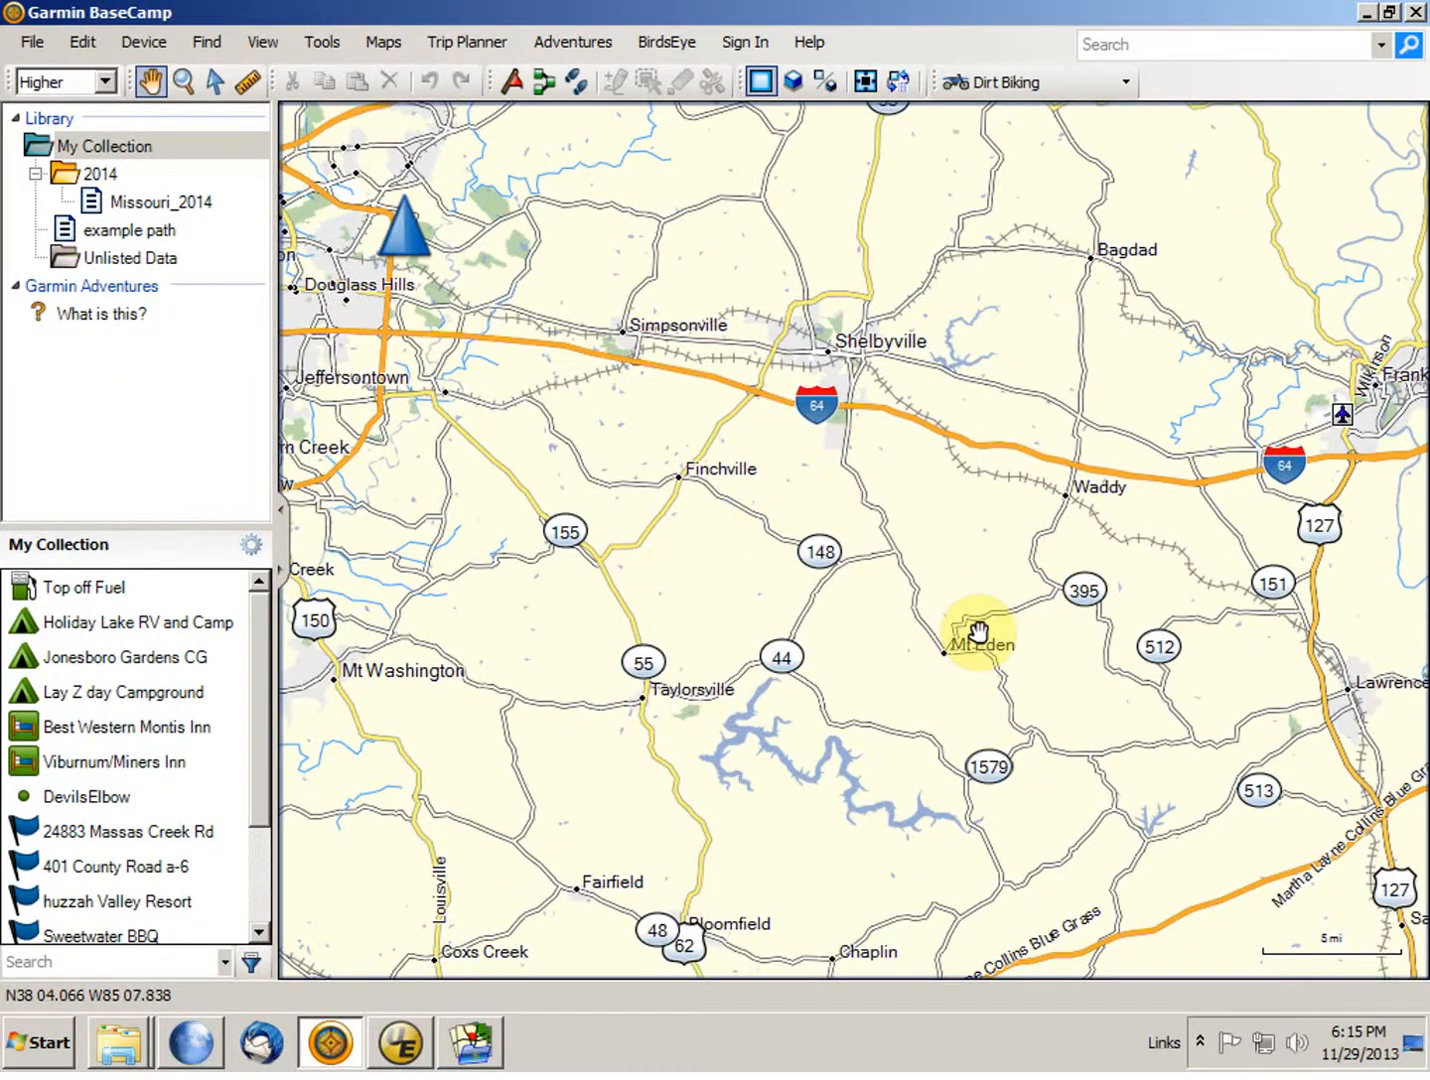
pyautogui.moveTo(750, 606); pyautogui.dragTo(1037, 652)
pyautogui.moveTo(792, 591); pyautogui.dragTo(1125, 548)
pyautogui.moveTo(577, 872); pyautogui.dragTo(699, 821)
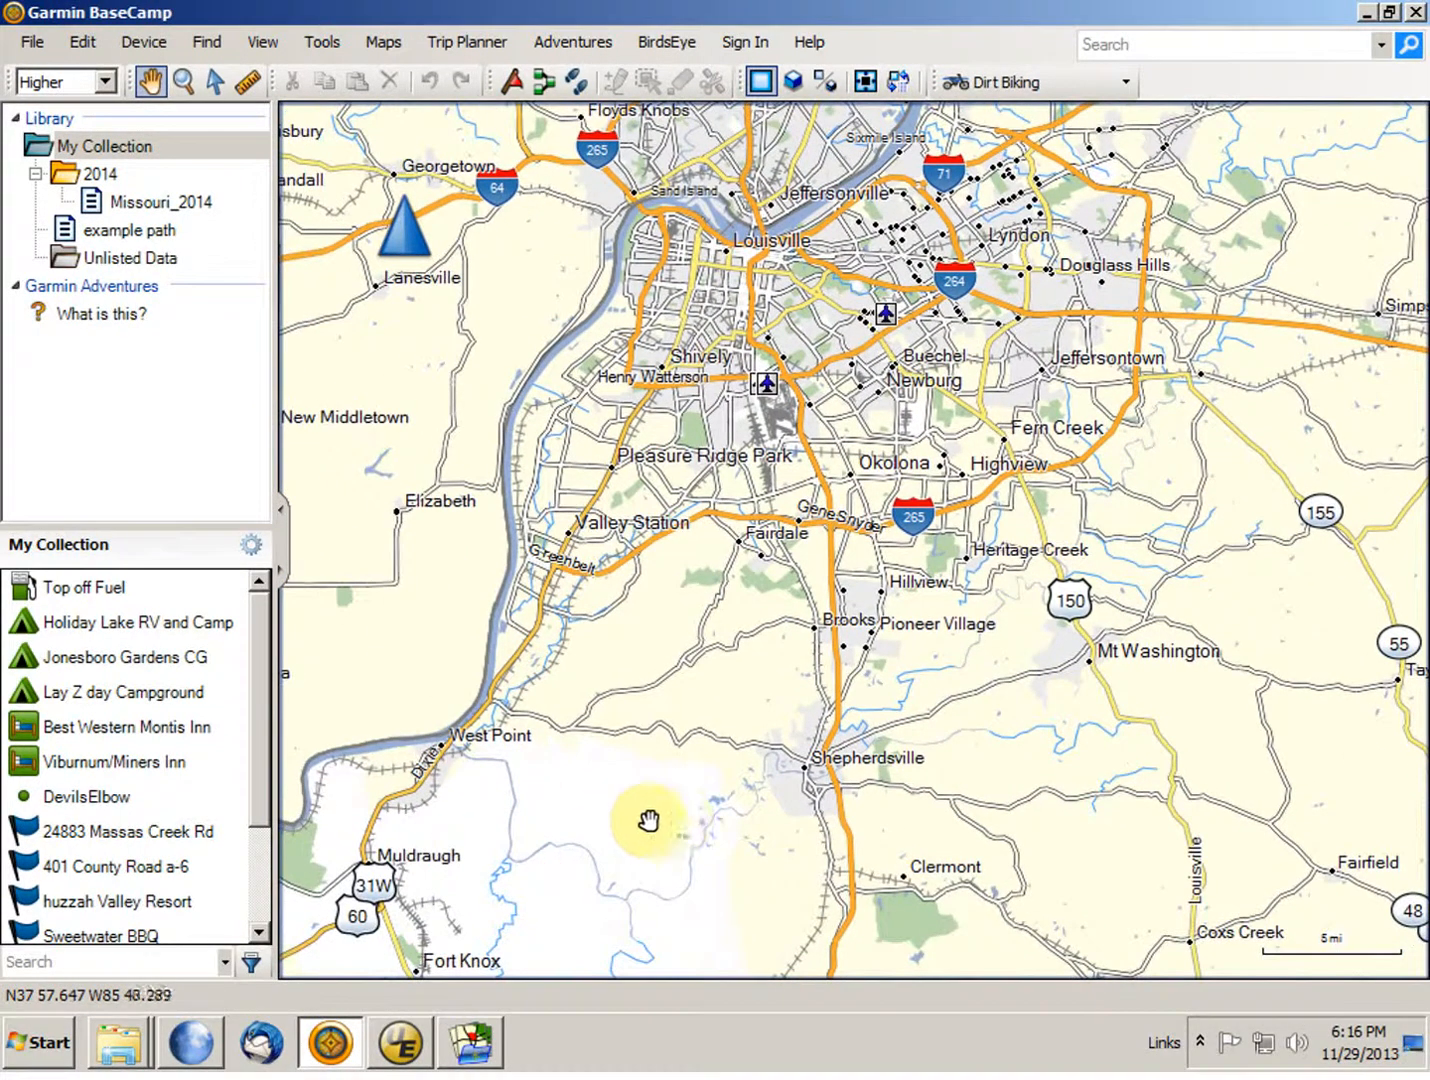
pyautogui.moveTo(1363, 469); pyautogui.dragTo(1200, 527)
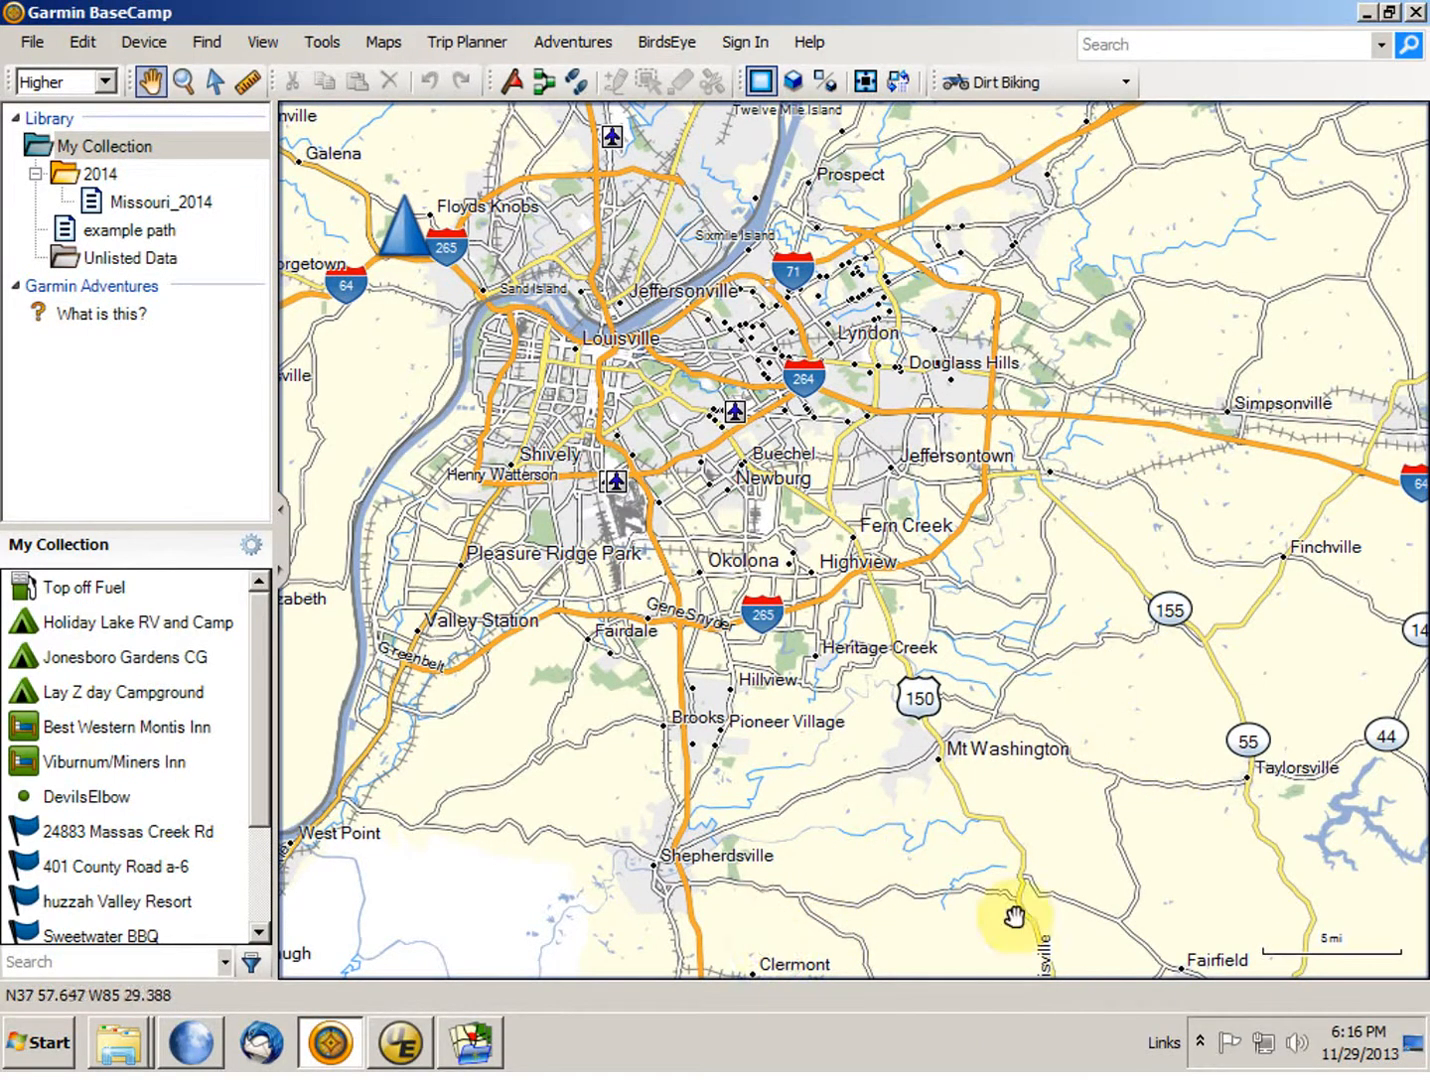
pyautogui.moveTo(1015, 917)
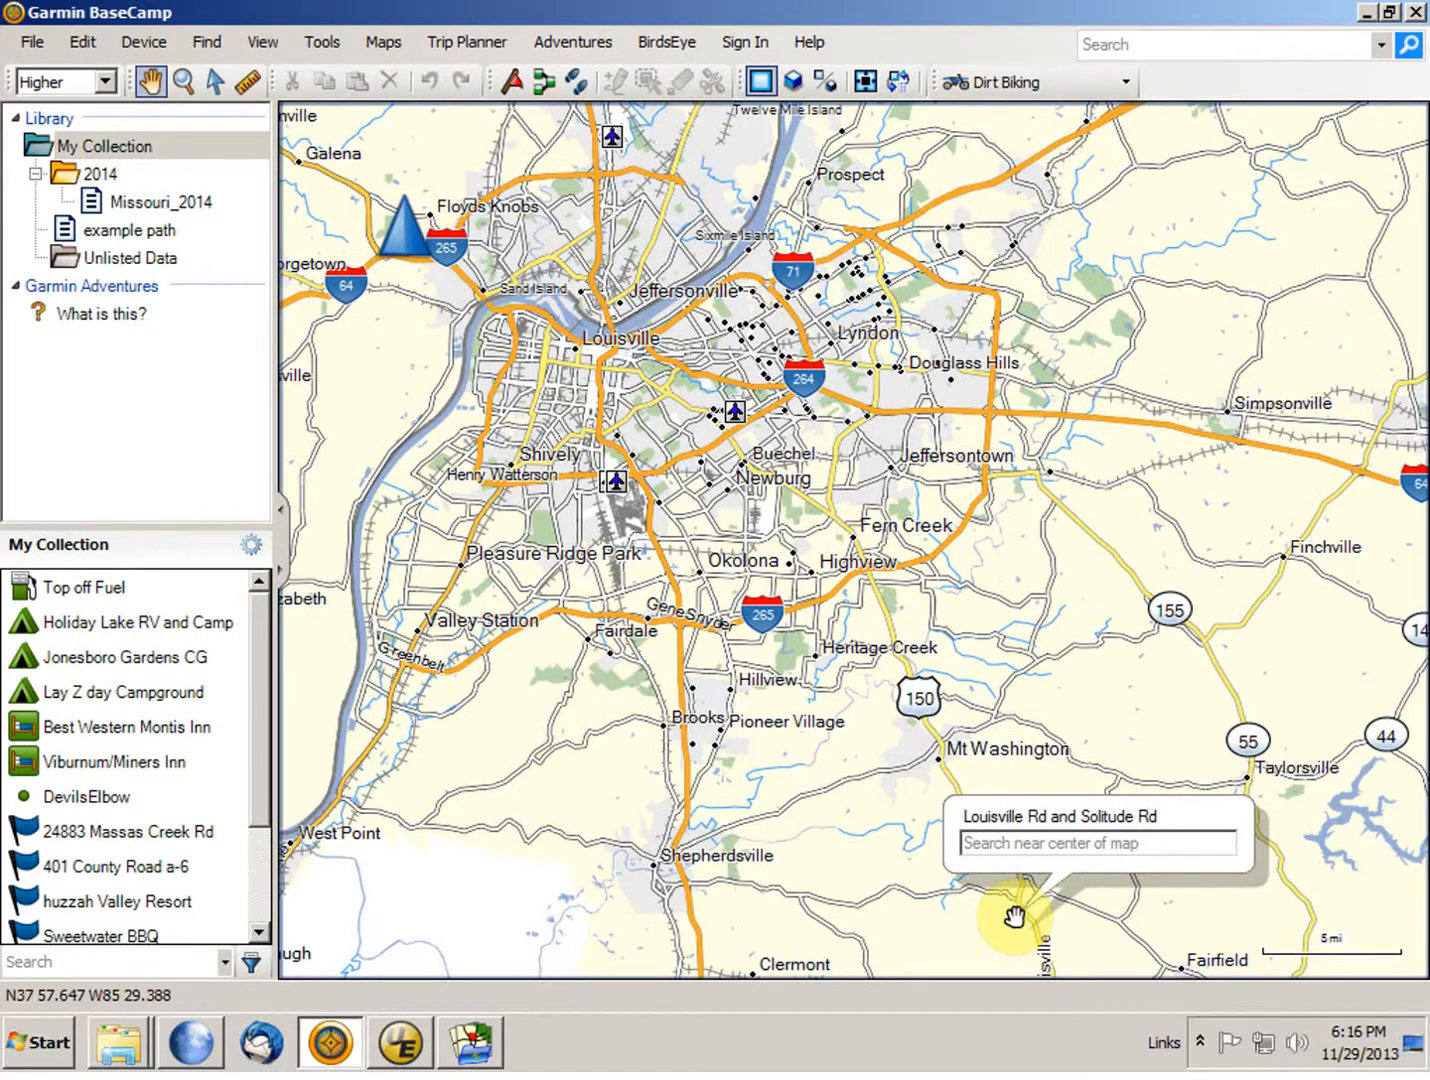